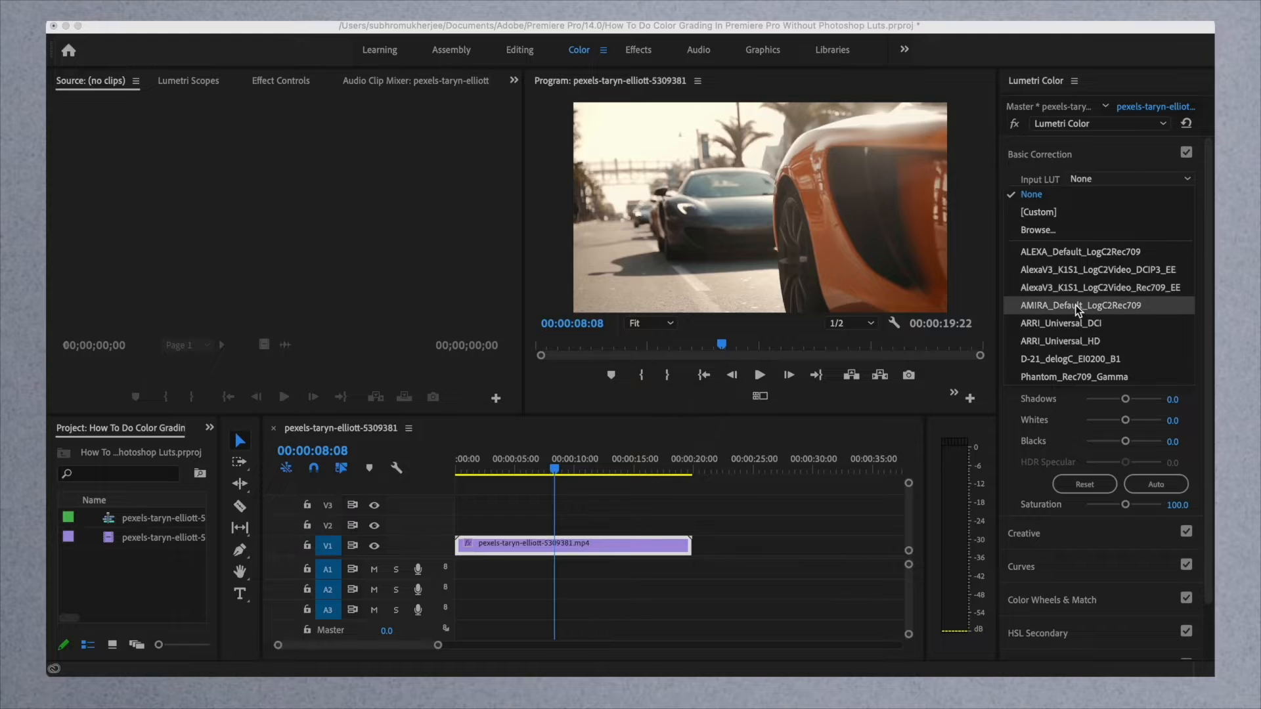
Step: Preview the AMIRA, ALEXA, AlexaV3 Rec709_EE and ARRI_Universal_DCI input LUTs on the car clip and return the Input LUT to None
left_click(1074, 305)
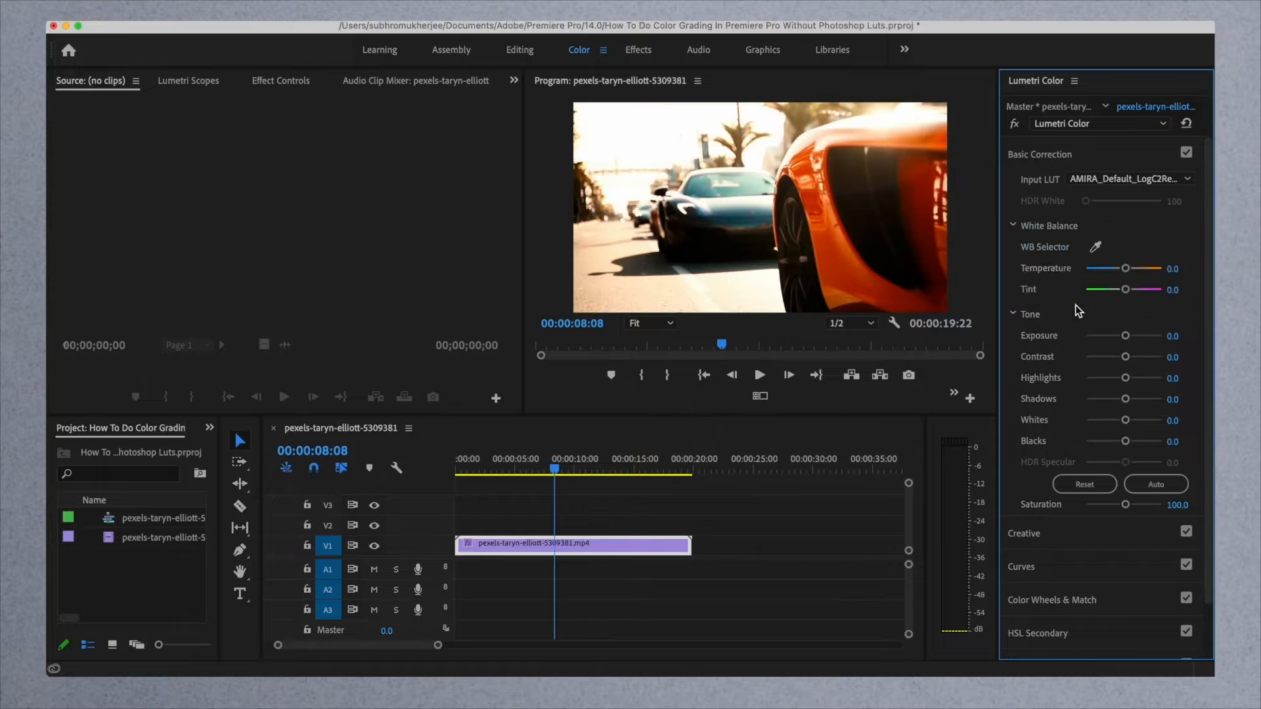
left_click(1082, 173)
left_click(1085, 247)
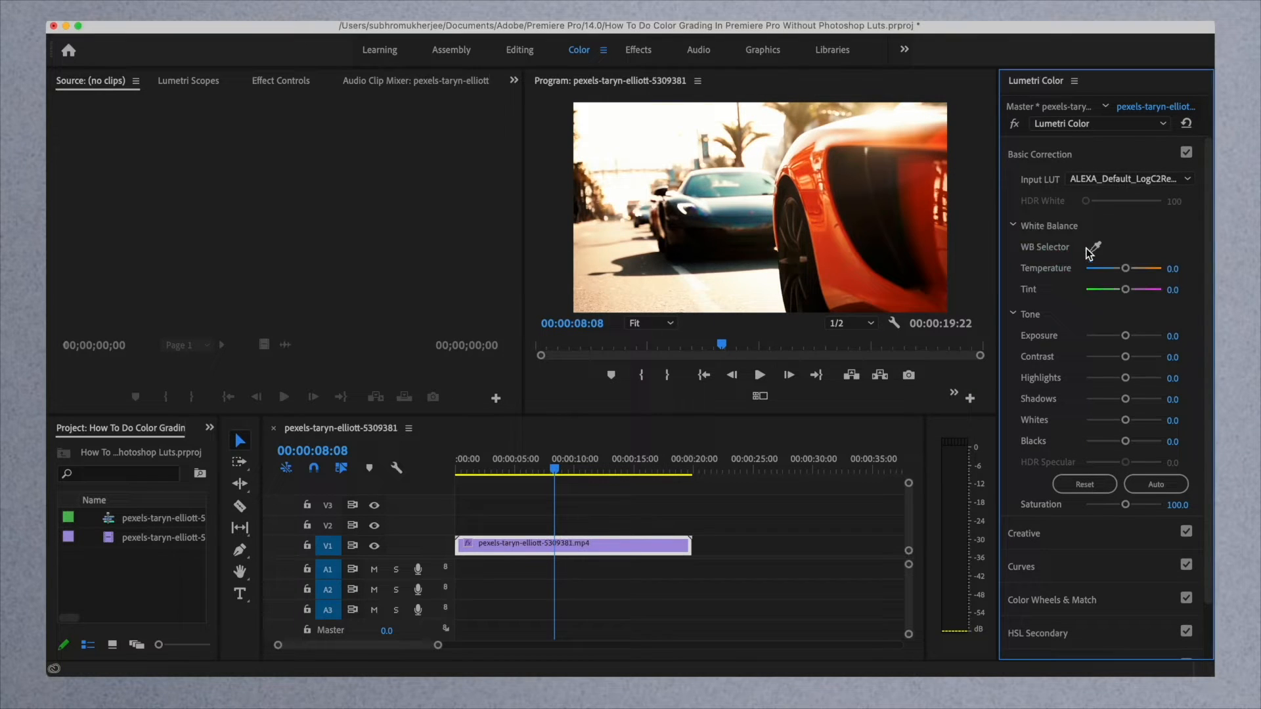
left_click(1118, 175)
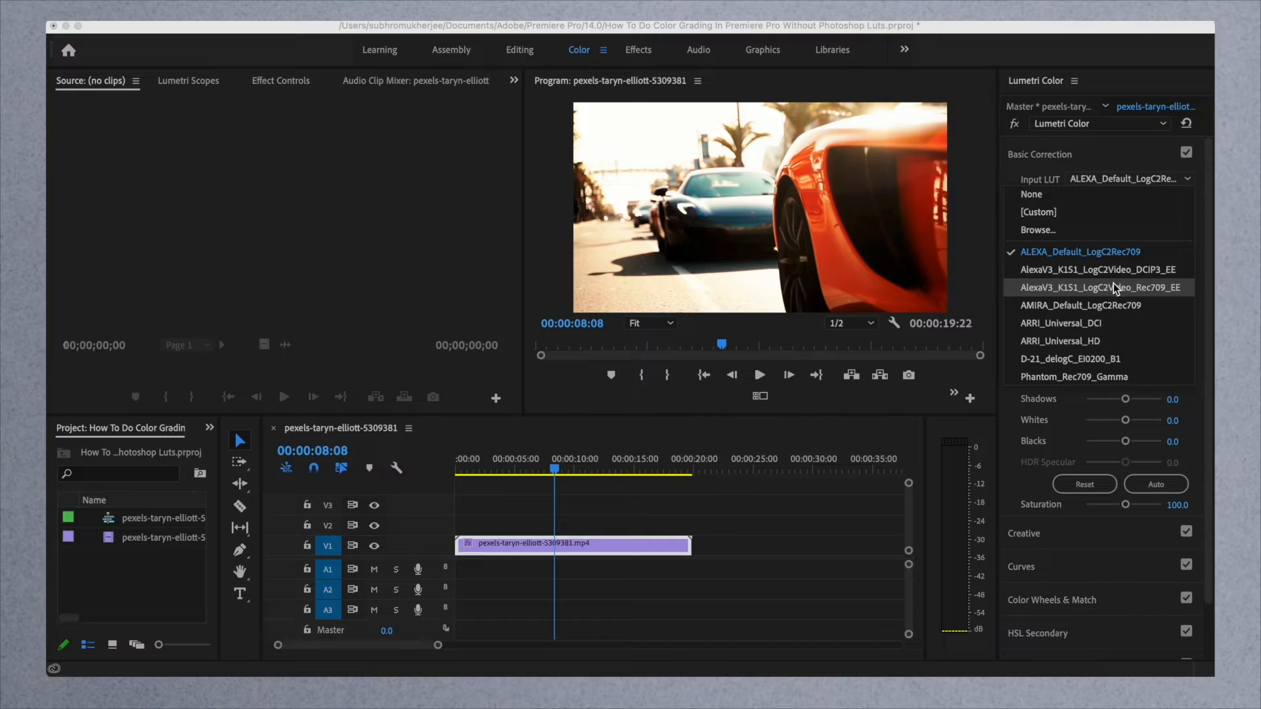
key("XF86AudioLowerVolume")
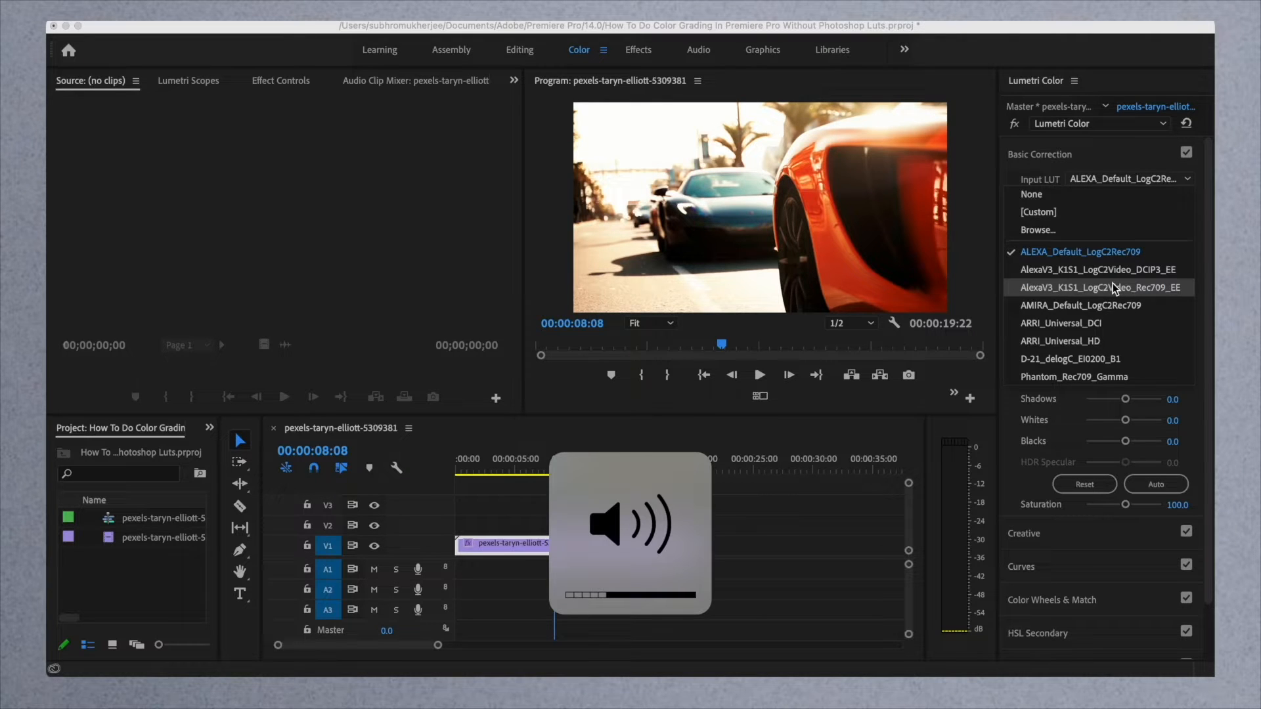
left_click(1114, 287)
left_click(1113, 179)
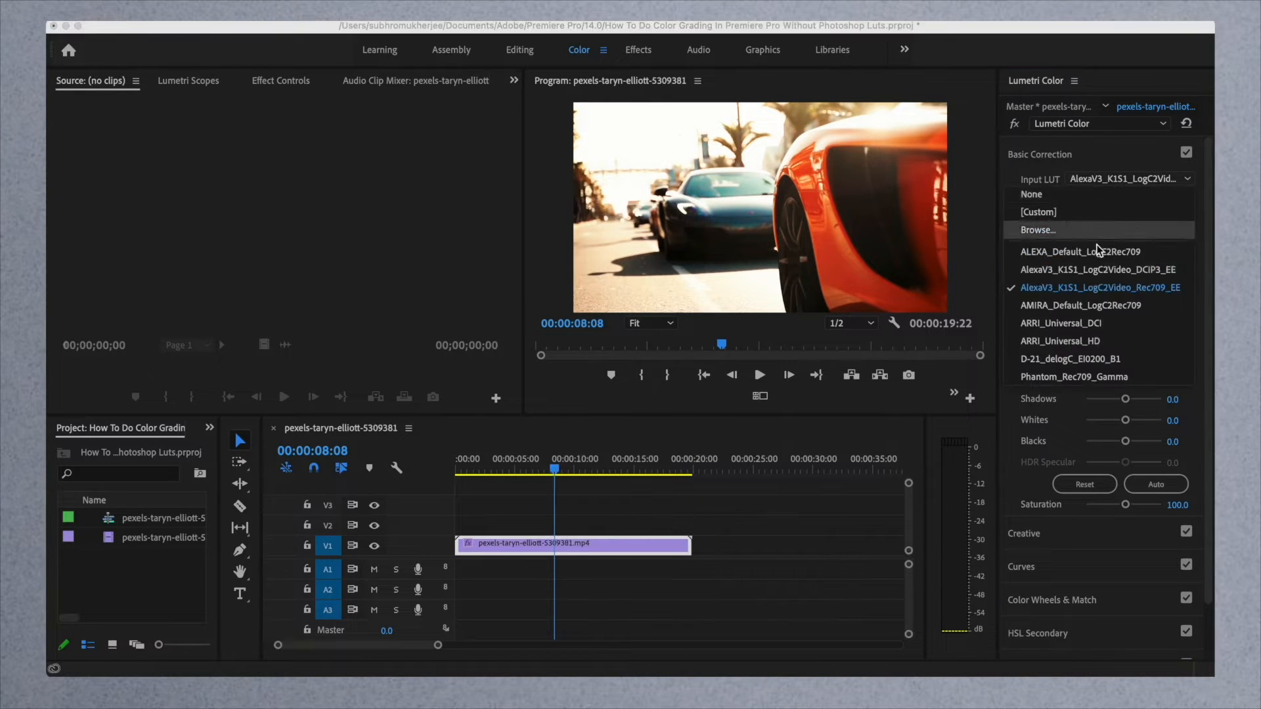
left_click(1097, 323)
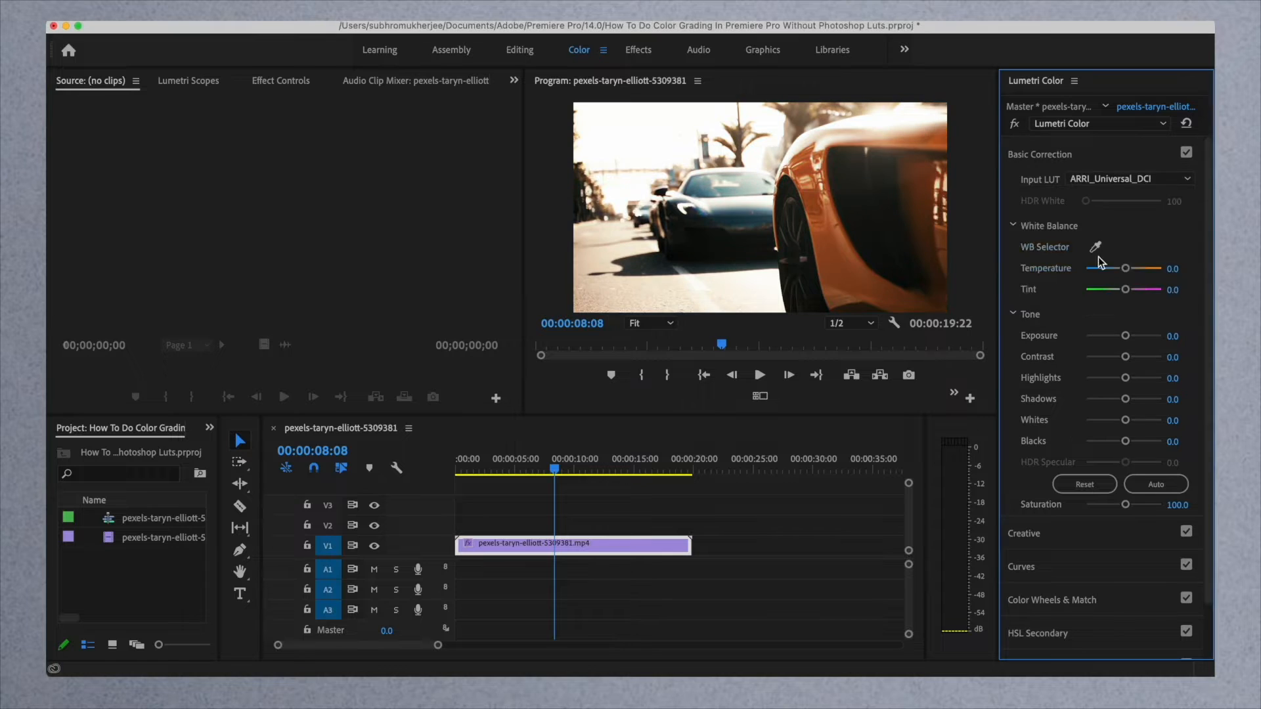
left_click(1109, 173)
left_click(1083, 197)
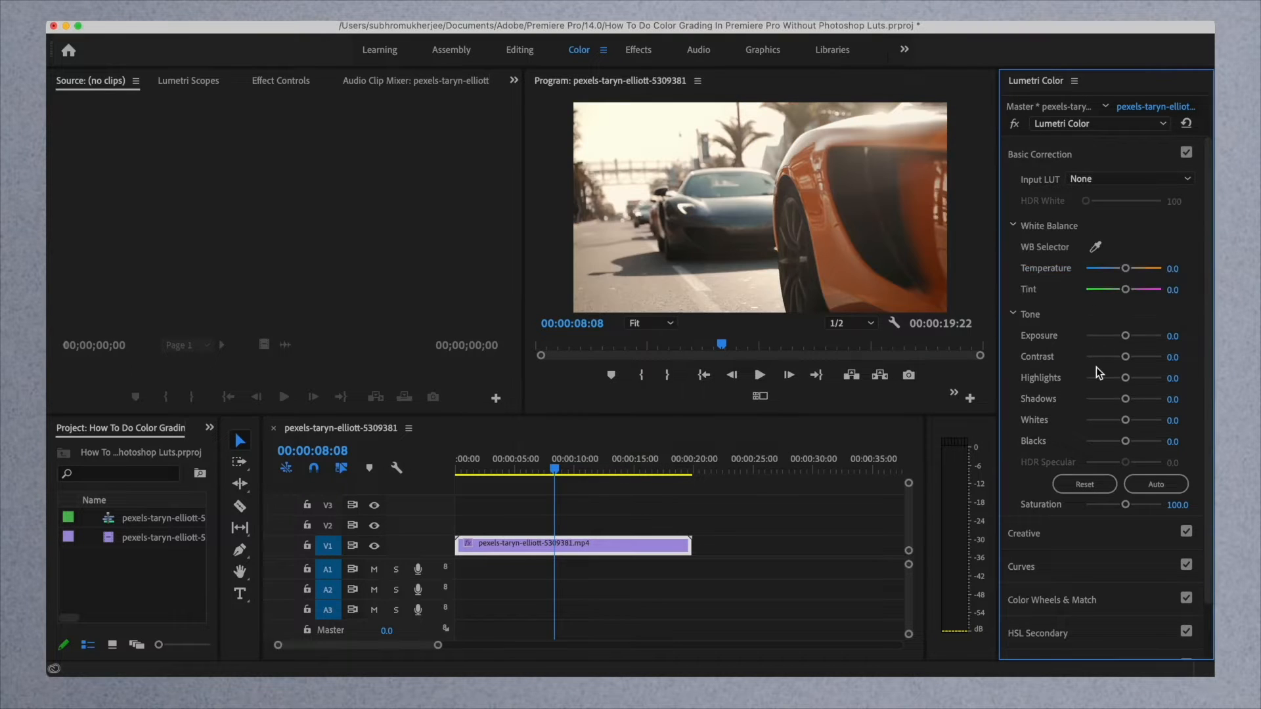
Step: Set tint to 14.9, exposure 0.1, contrast 78.7, highlights 6.4, shadows -14.9, whites -34.0 and blacks -59.6 in Basic Correction
scroll(1095, 366, "down", 3)
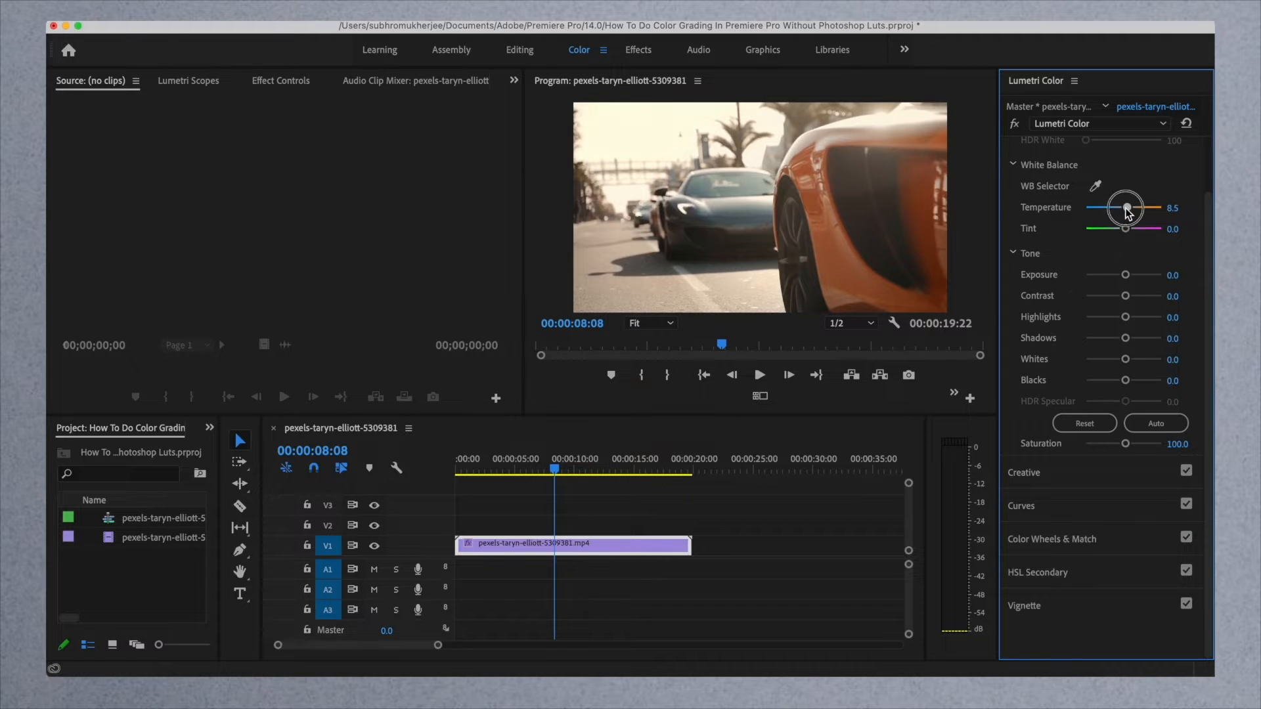
mouse_move(1127, 212)
left_mouse_down()
mouse_move(1116, 210)
mouse_move(1124, 230)
mouse_move(1111, 230)
mouse_move(1130, 231)
left_mouse_up()
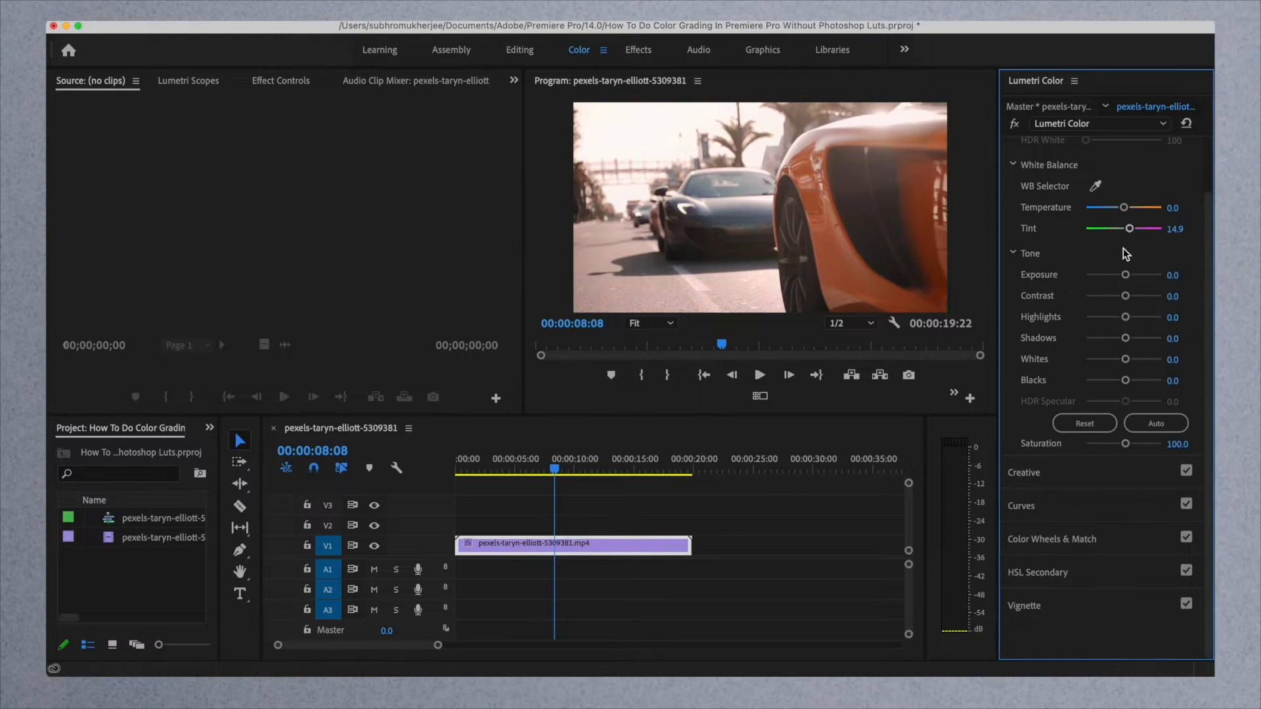
left_click_drag(1126, 276, 1102, 381)
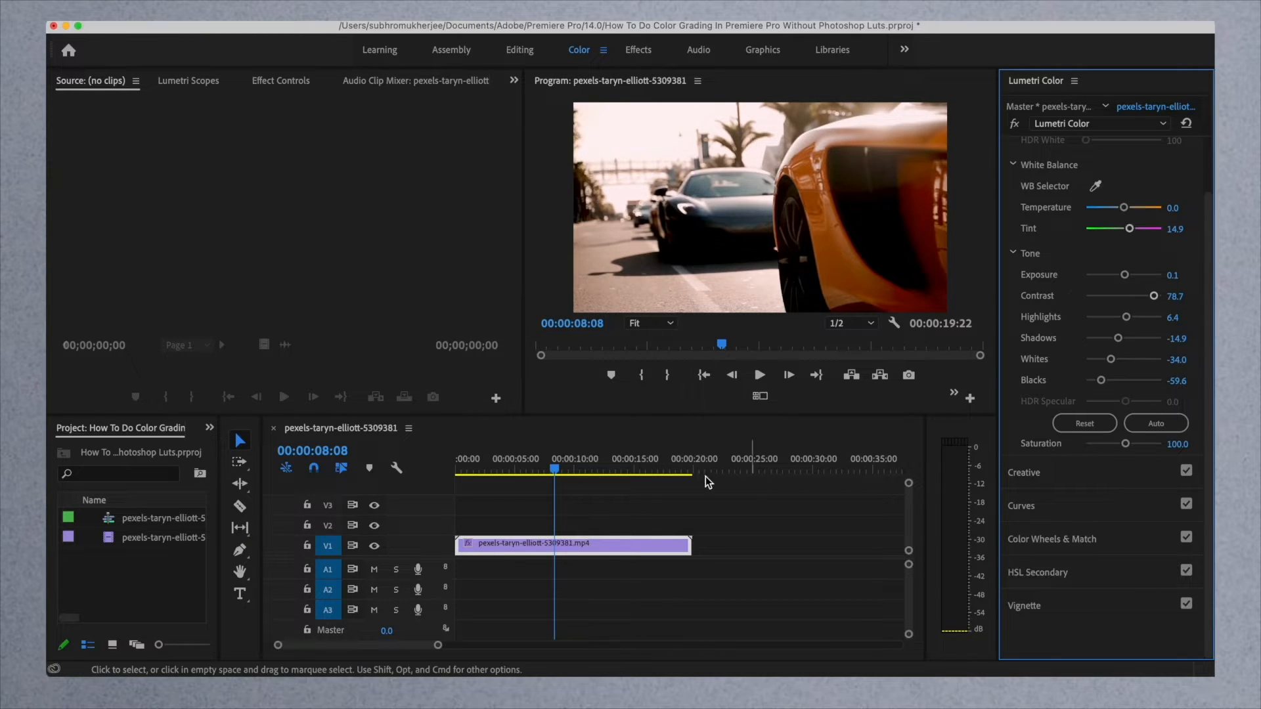
Step: Move the playhead to 00:00:06:13 and set the Basic Correction saturation to 108.5
left_click(497, 478)
left_click_drag(486, 470, 537, 454)
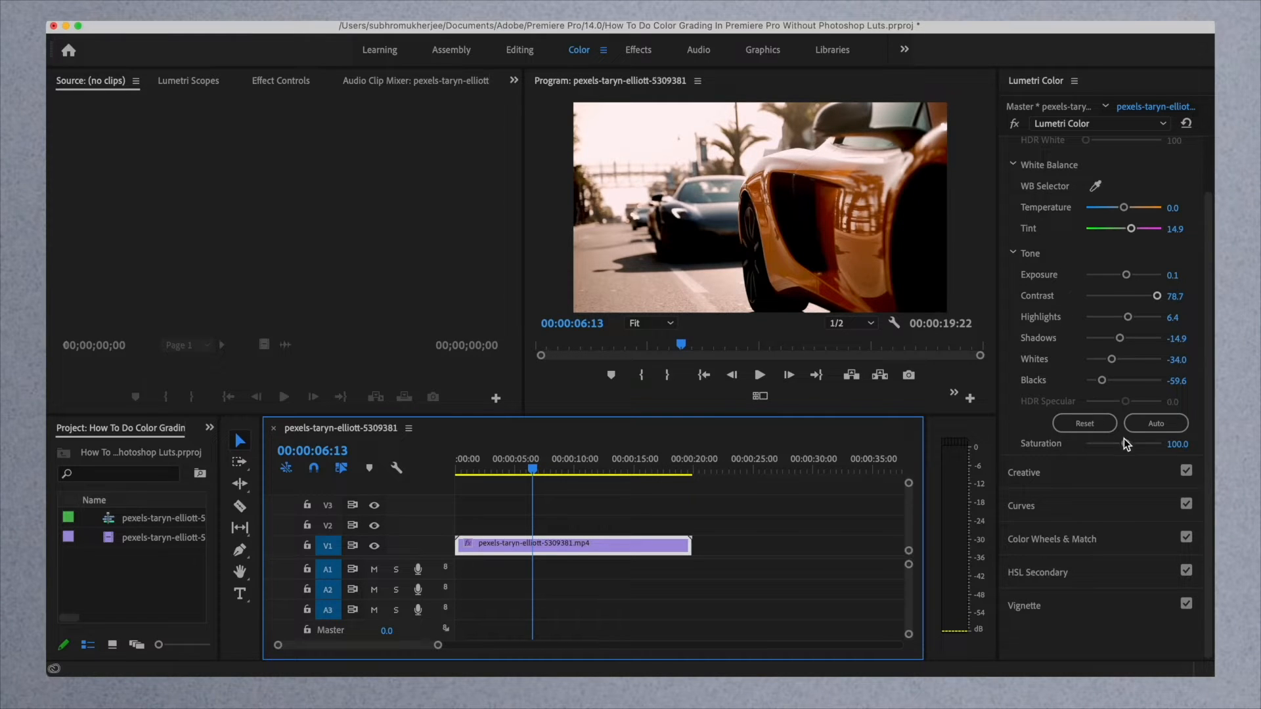
left_click_drag(1123, 443, 1124, 444)
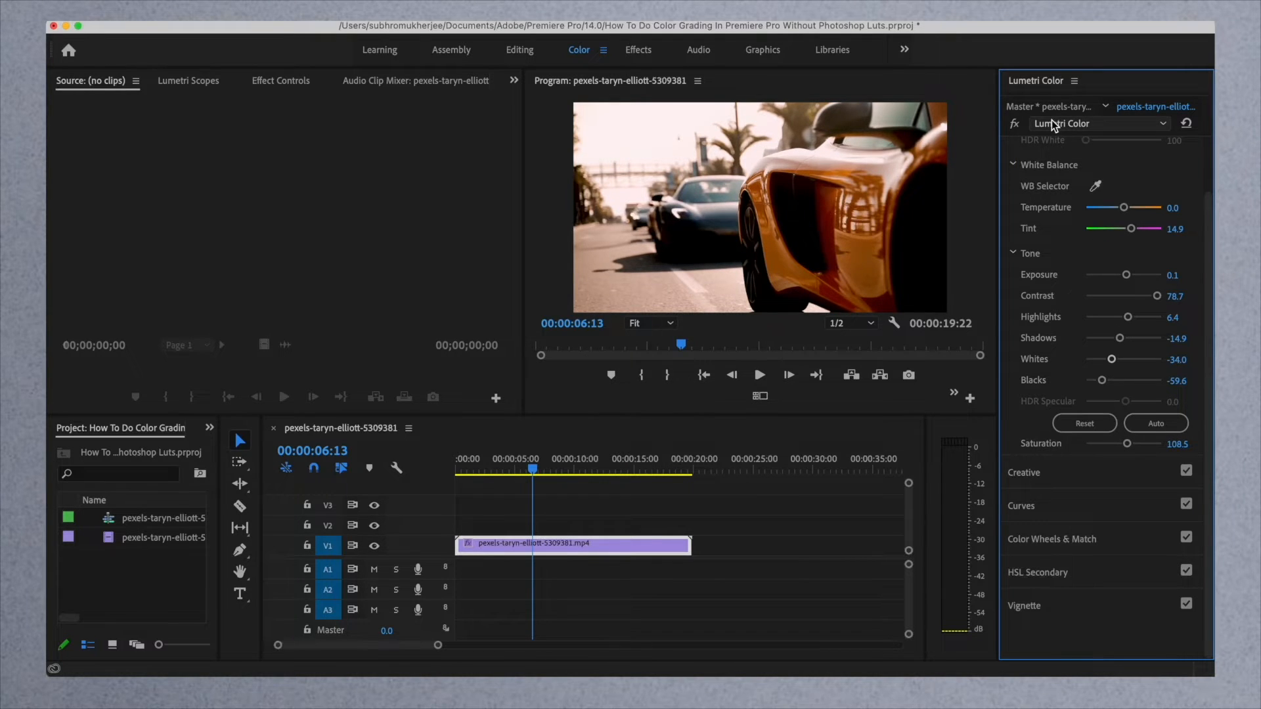
scroll(1047, 184, "up", 2)
left_click(1035, 157)
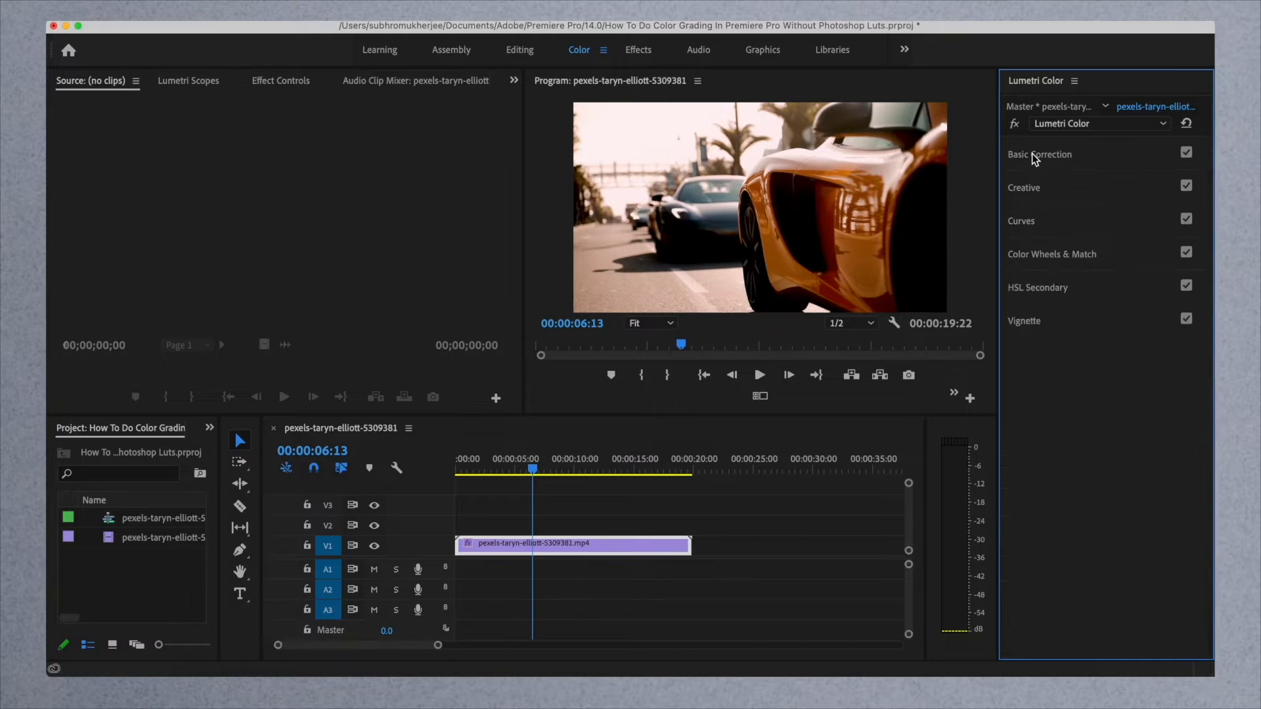
Step: Set the Creative intensity to 138.3, faded film 69.1, sharpen 72.3, vibrance 68.1 and saturation 138.3
left_click(1044, 186)
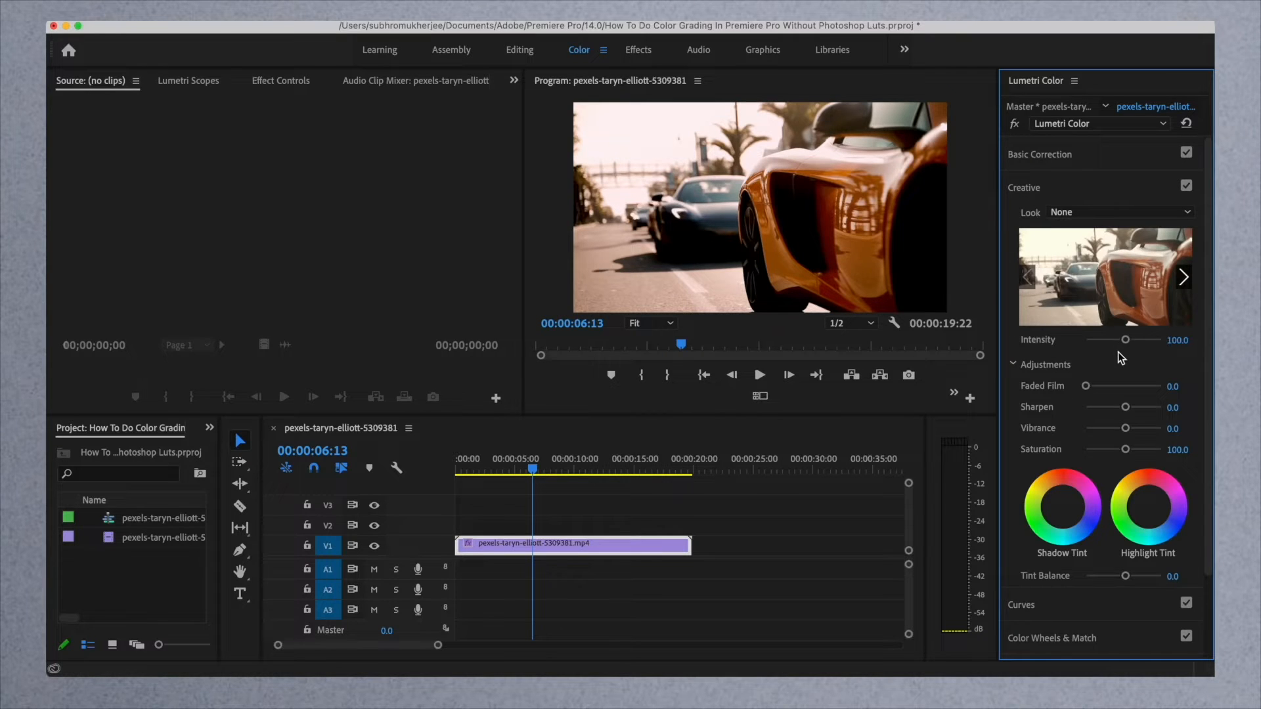
scroll(1118, 352, "down", 2)
left_click_drag(1125, 291, 1137, 293)
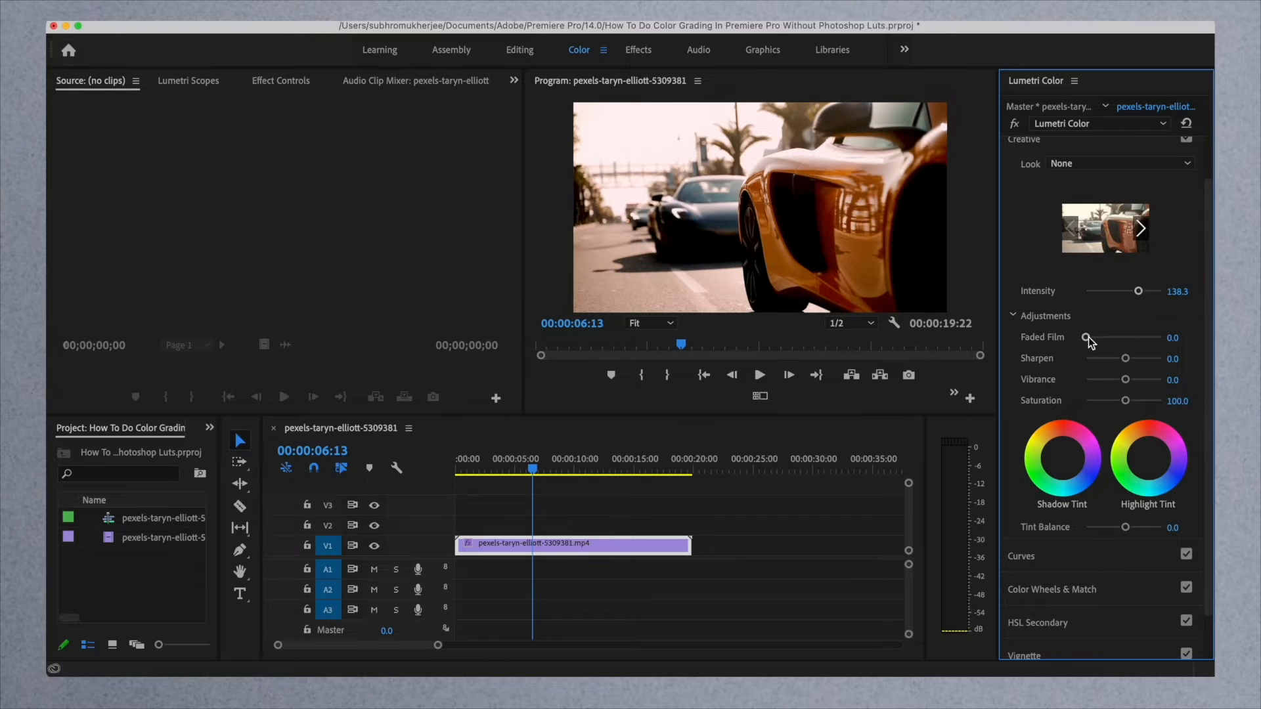
left_click_drag(1086, 339, 1137, 402)
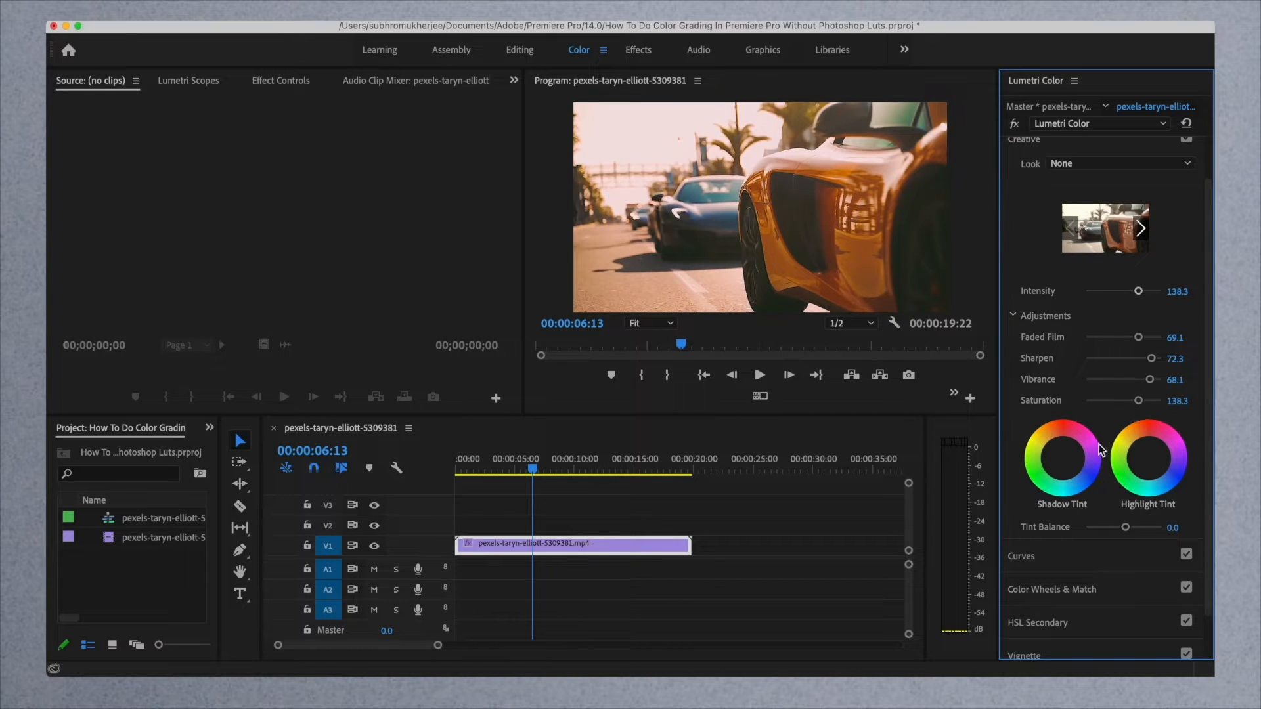
Step: Shift the shadow tint slightly toward cyan-blue and the highlight tint slightly toward red, and raise the tint balance a little
scroll(1098, 444, "down", 2)
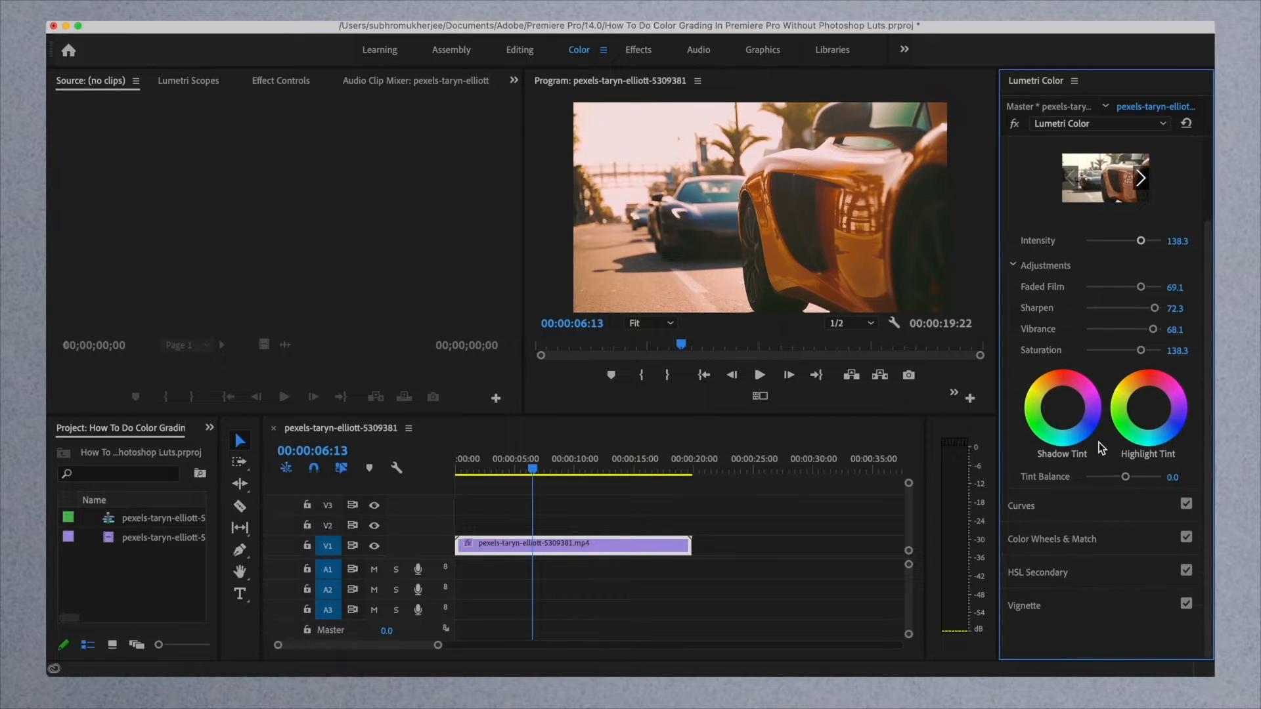
left_click(1063, 408)
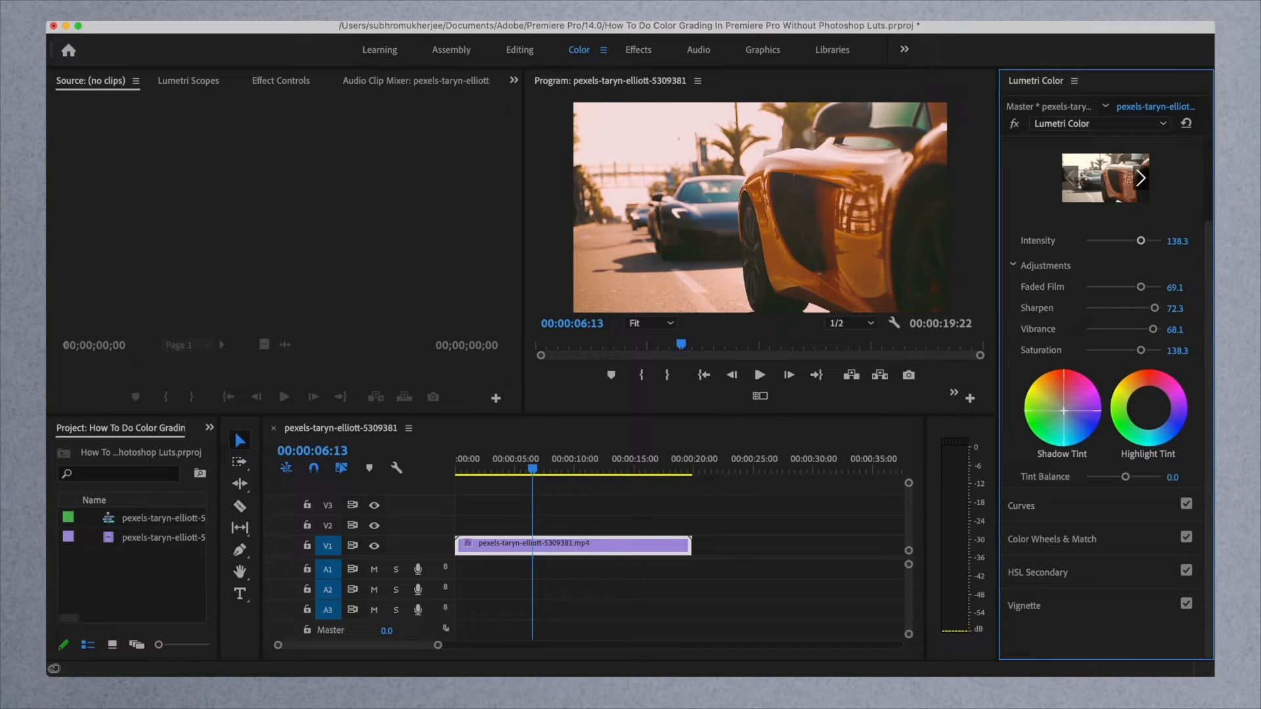
left_click(1148, 408)
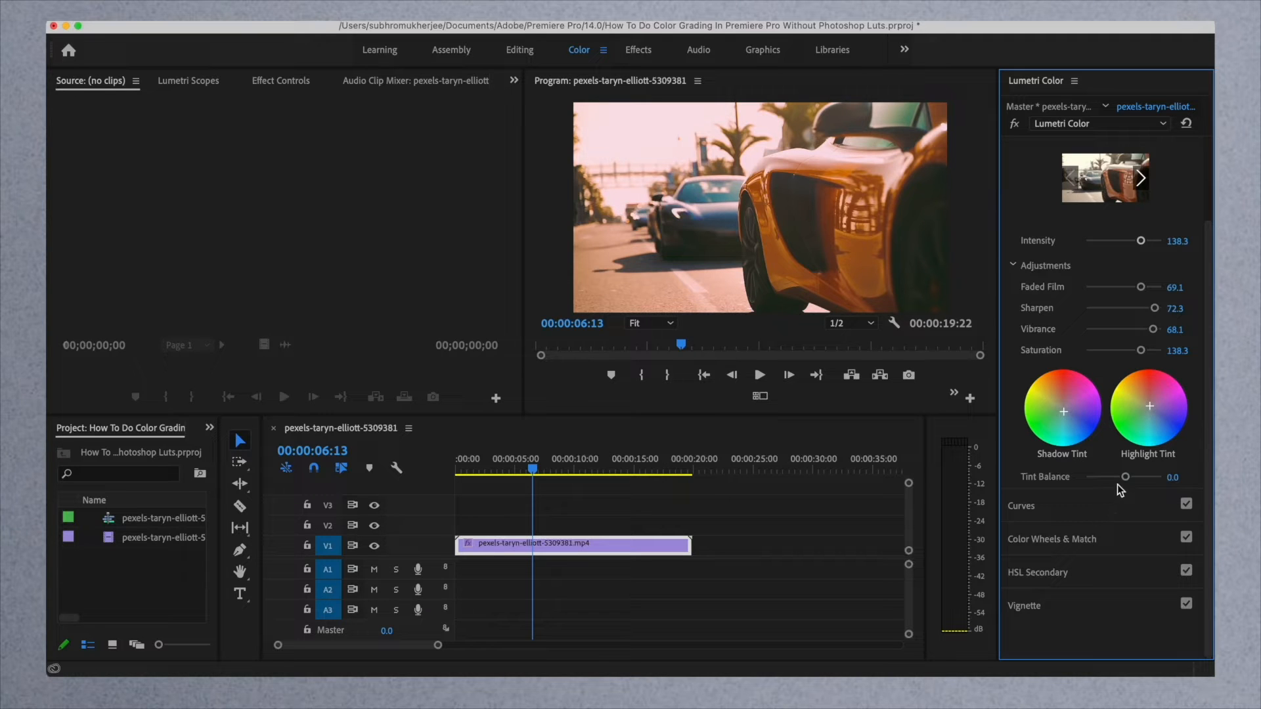
mouse_move(1125, 478)
left_mouse_down()
mouse_move(1115, 481)
mouse_move(1131, 484)
left_mouse_up()
scroll(1055, 532, "up", 3)
left_click(1022, 188)
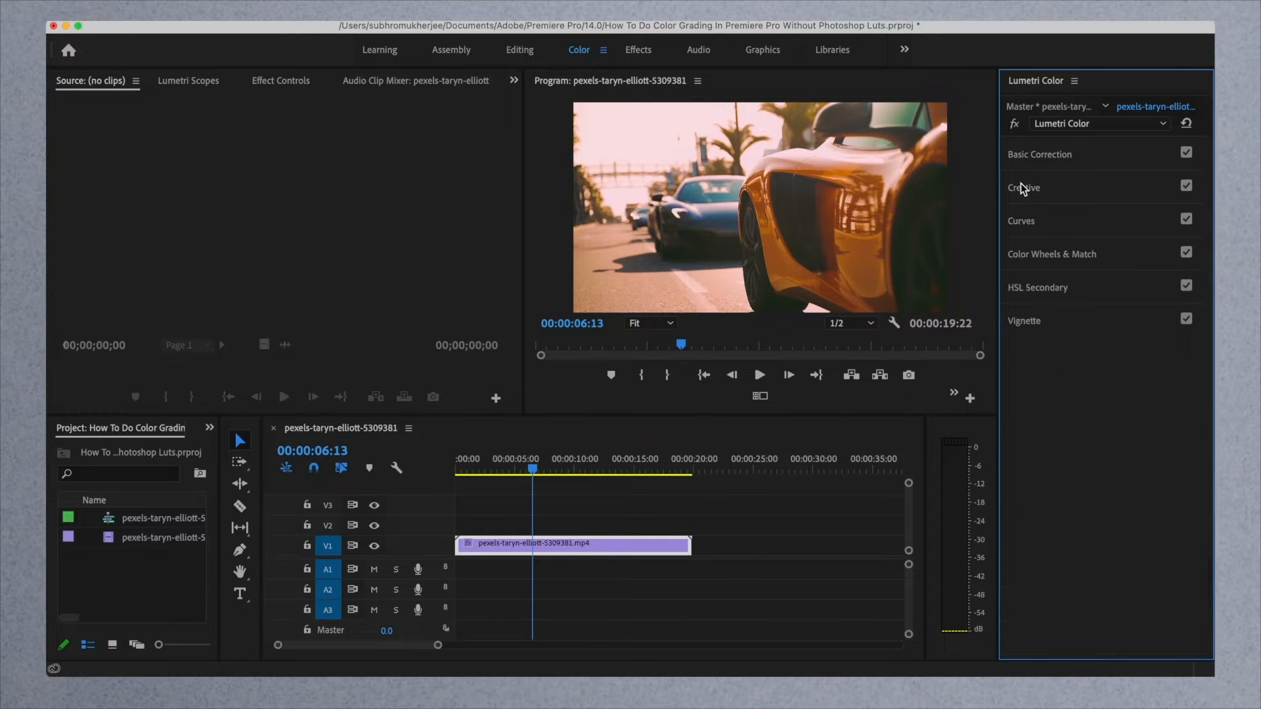
Step: Shape the white RGB curve into an S with darker shadows, brighter upper midtones and slightly lowered whites, and scrub the clip to review it
left_click_drag(575, 463, 539, 451)
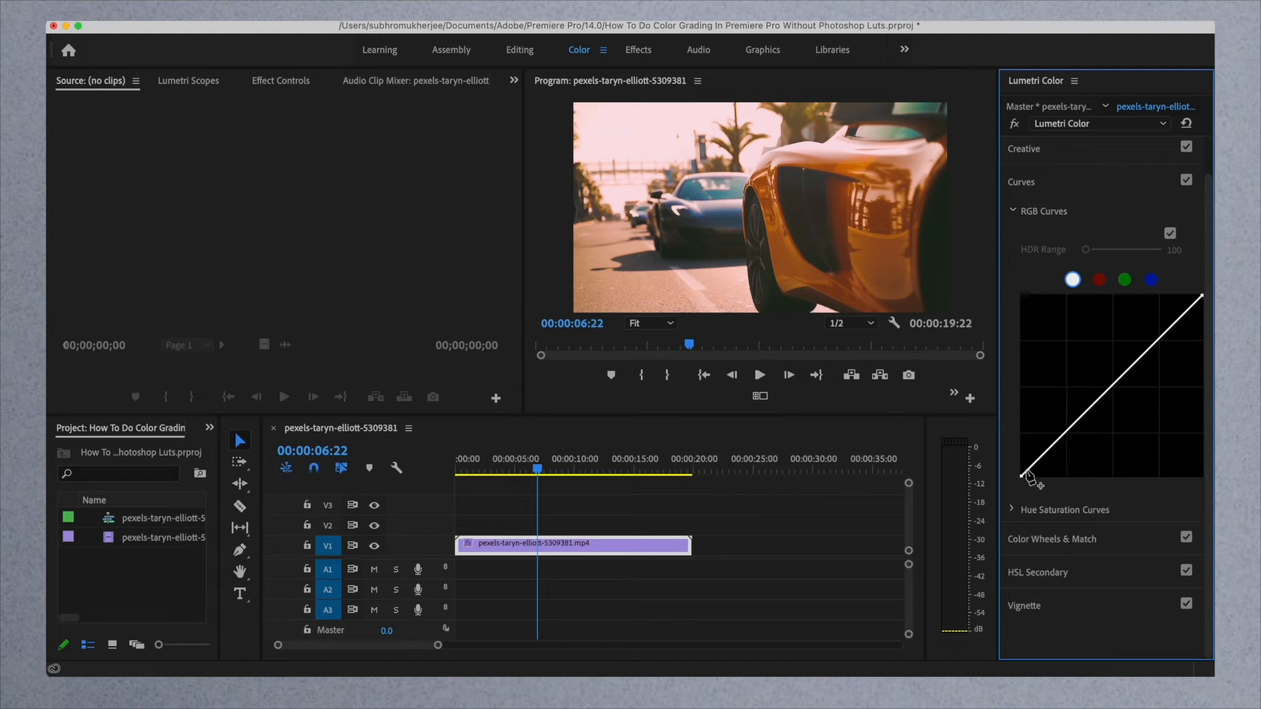
mouse_move(1023, 477)
left_mouse_down()
mouse_move(1020, 460)
mouse_move(1033, 475)
left_mouse_up()
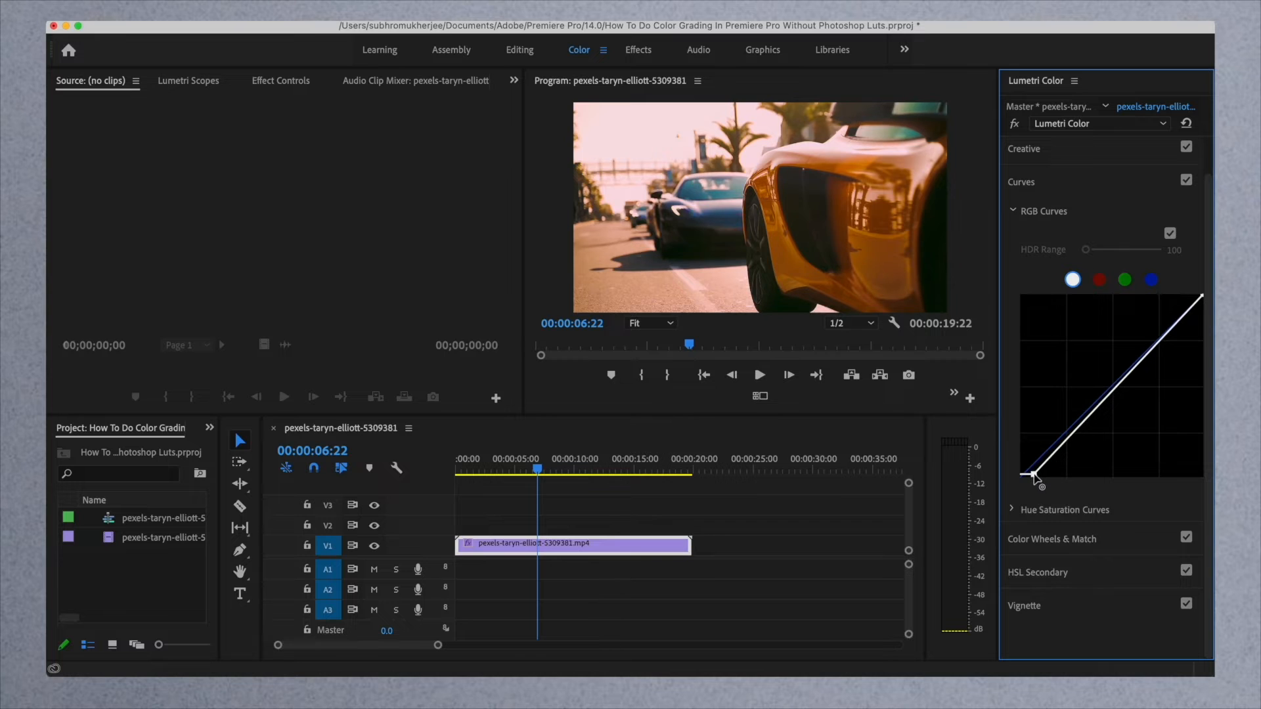
left_click_drag(1202, 300, 1202, 305)
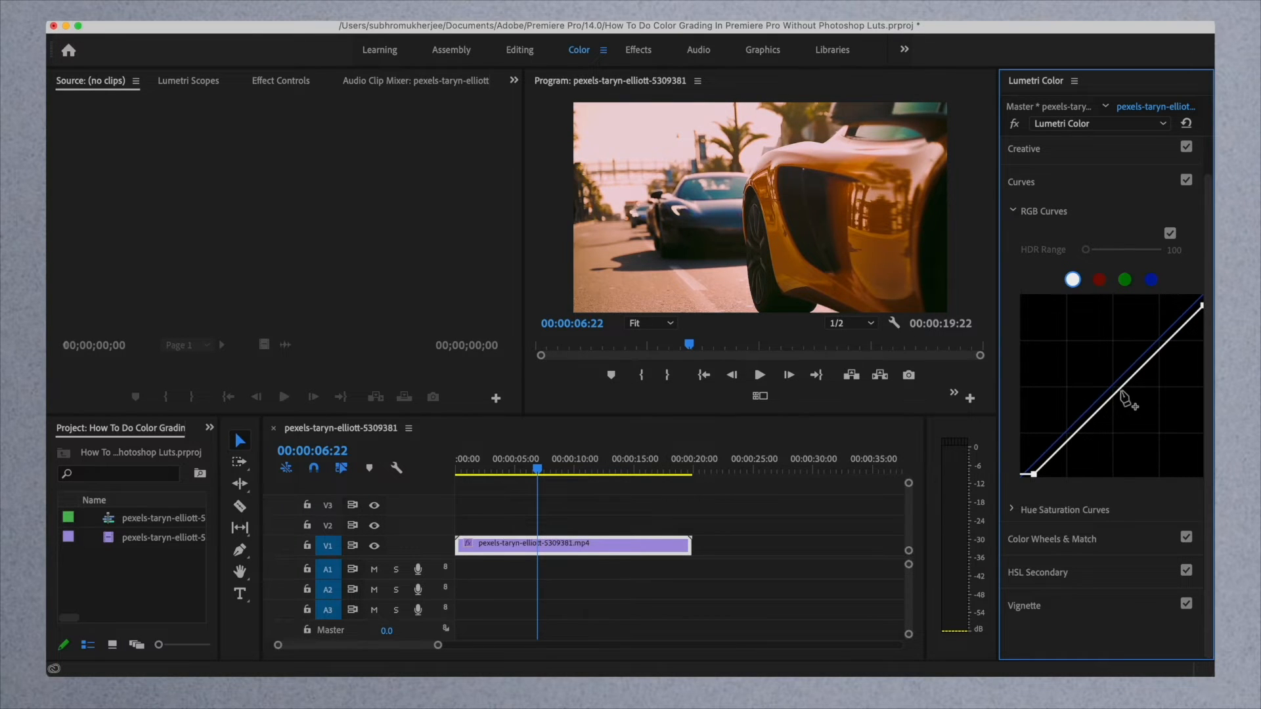
left_click_drag(1120, 391, 1142, 329)
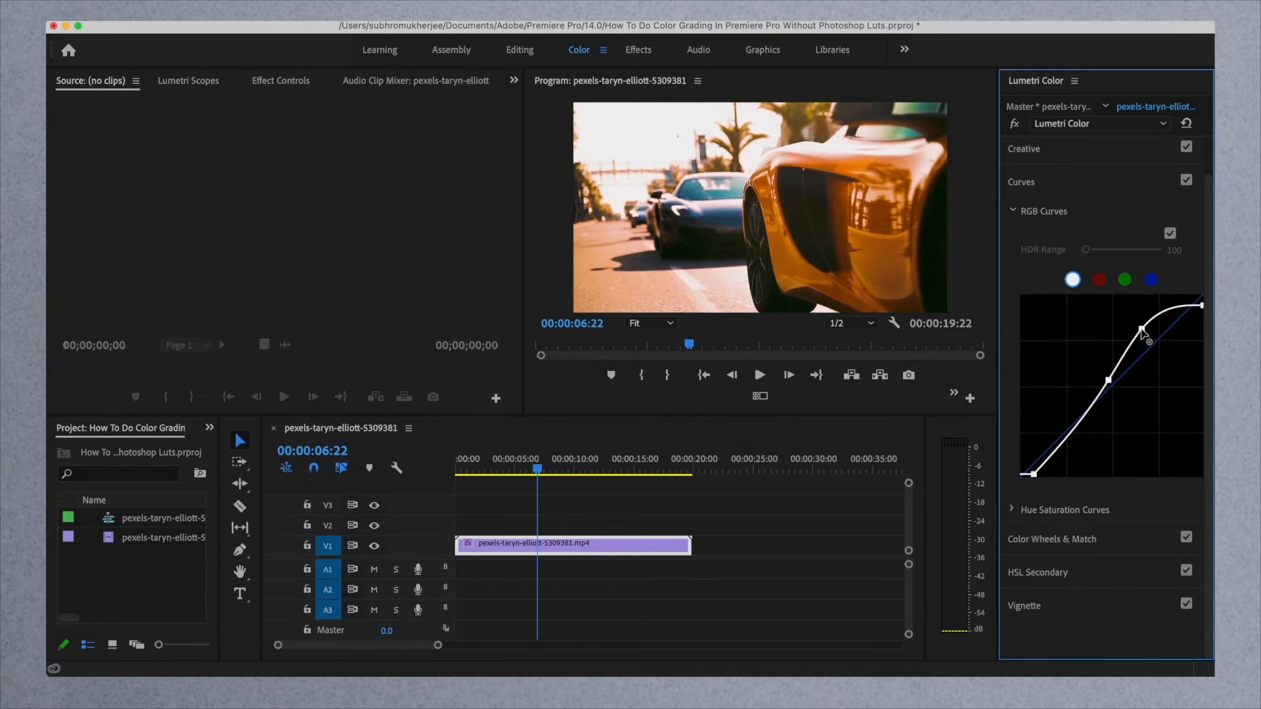
mouse_move(1075, 434)
left_mouse_down()
mouse_move(1087, 448)
mouse_move(1076, 440)
left_mouse_up()
left_click_drag(586, 473, 492, 467)
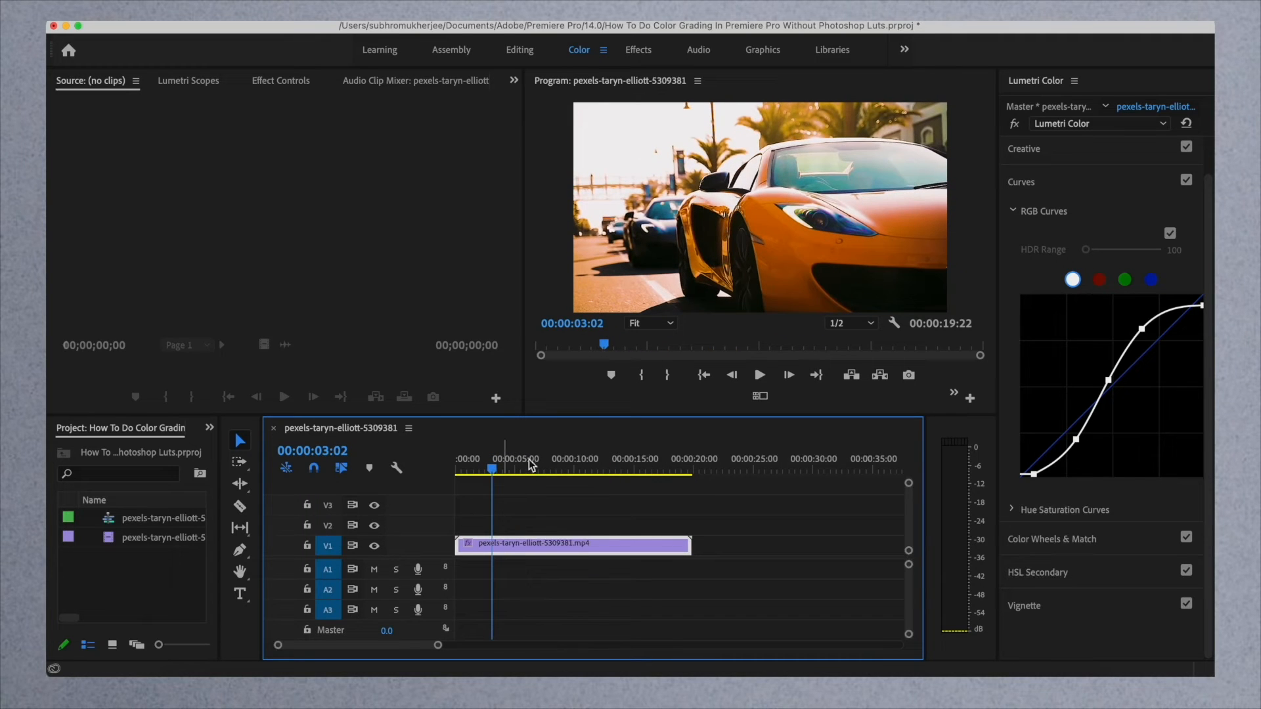
Step: Look through the red, green and blue channels of the RGB curves, return to the white channel and collapse RGB Curves
left_click(1098, 280)
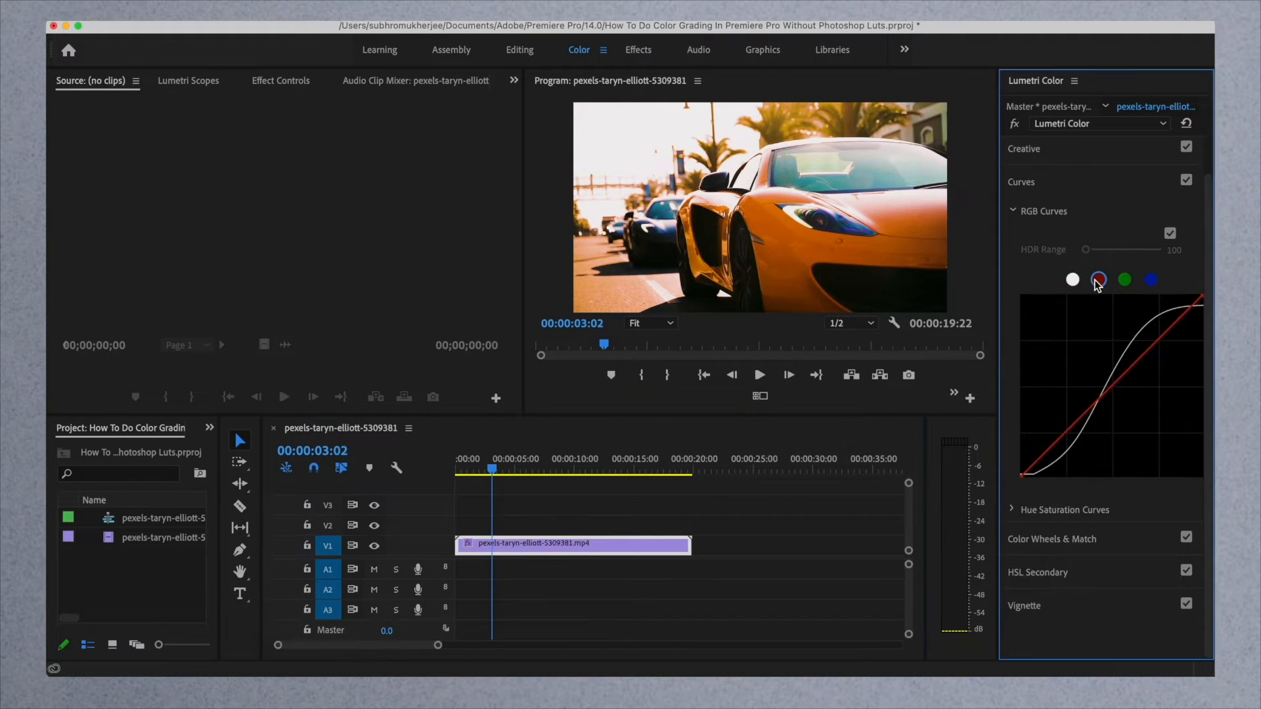
left_click(1125, 280)
left_click(1151, 279)
left_click(1071, 277)
left_click(1012, 211)
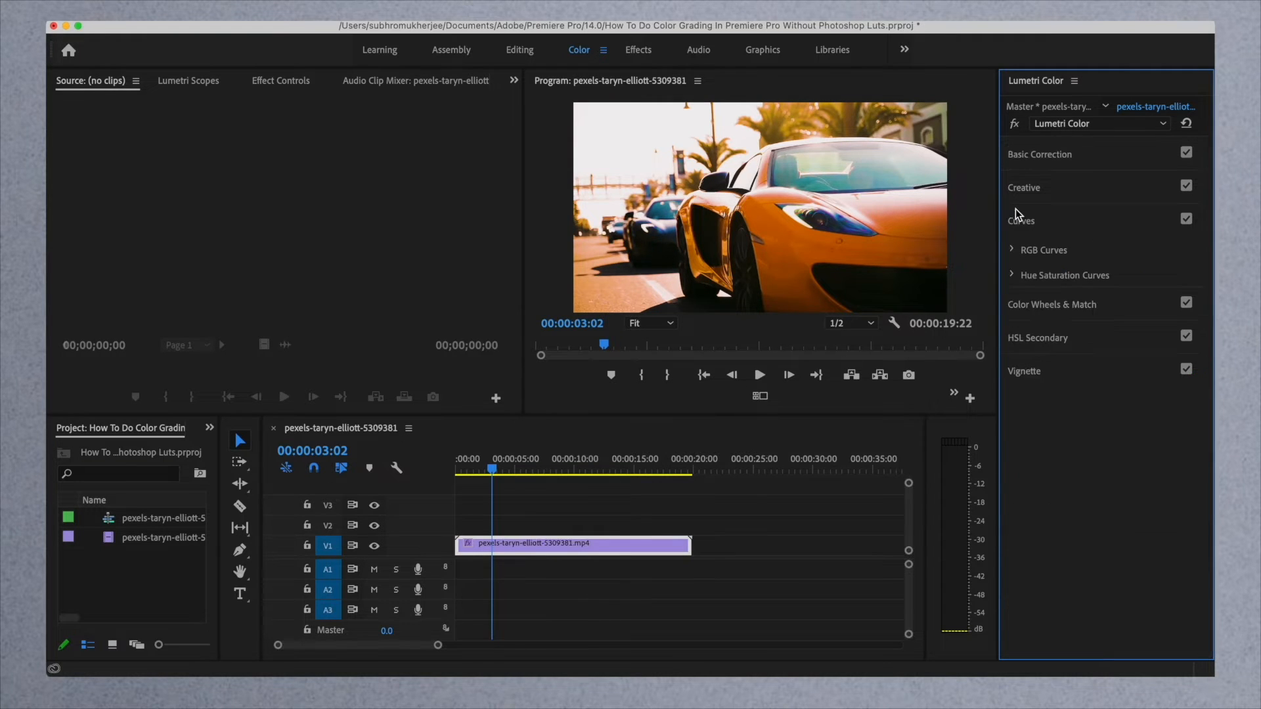
Step: Add a control point in the orange-red range of the Hue vs Sat curve and raise it slightly
left_click(1012, 275)
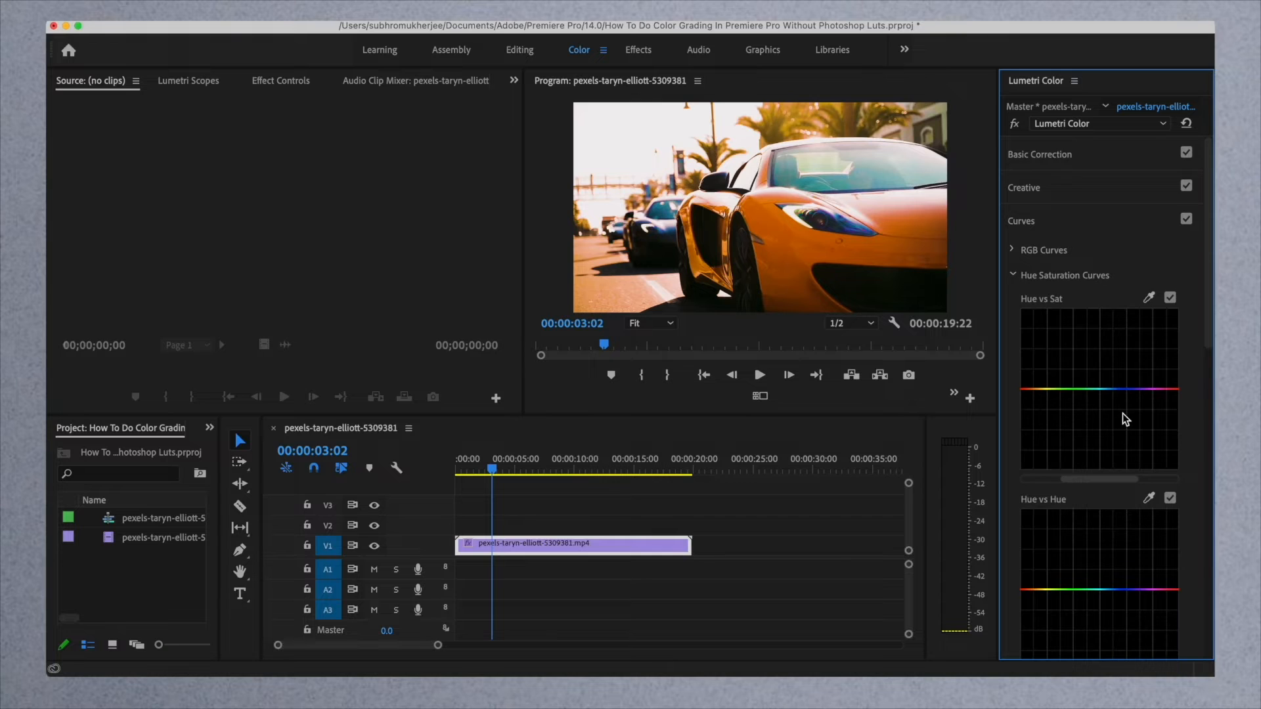
scroll(1121, 413, "down", 5)
scroll(1122, 412, "up", 5)
left_click_drag(1029, 390, 1028, 384)
scroll(1054, 509, "down", 5)
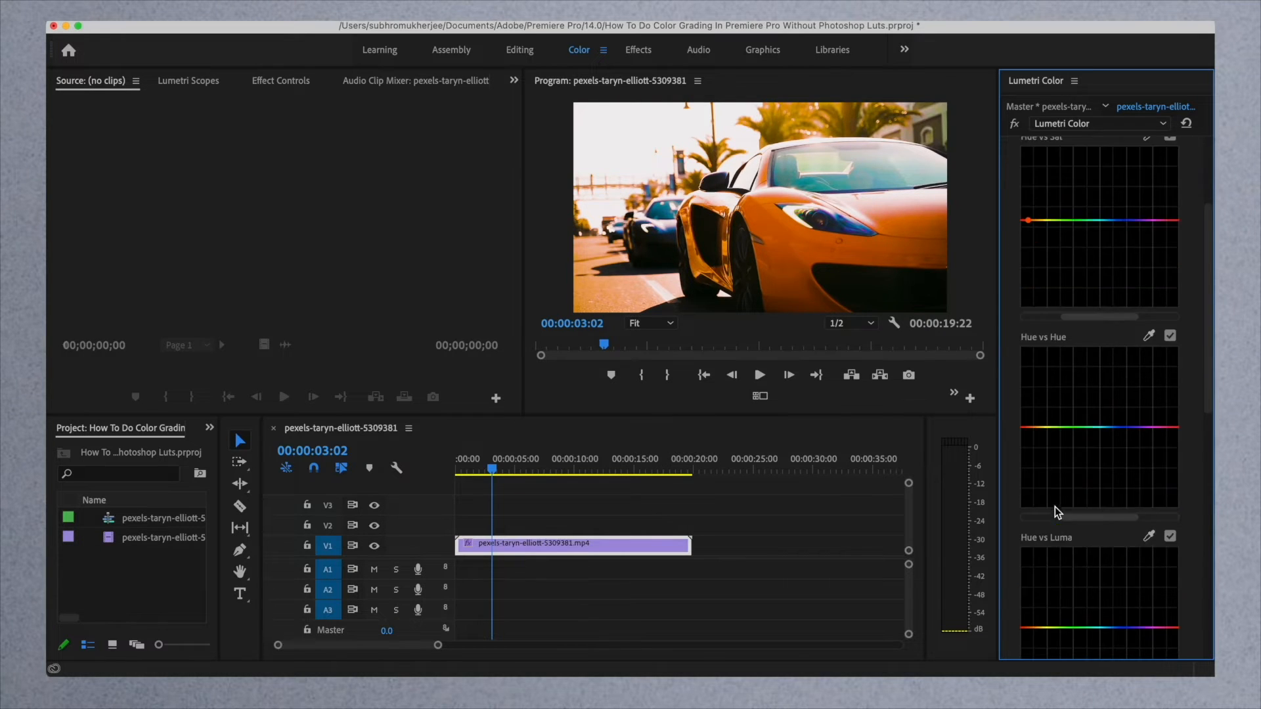
scroll(1055, 507, "up", 5)
Step: Add a control point in the greens of the Hue vs Hue curve and lower the Hue vs Luma curve with a point in the blues
scroll(1054, 506, "down", 4)
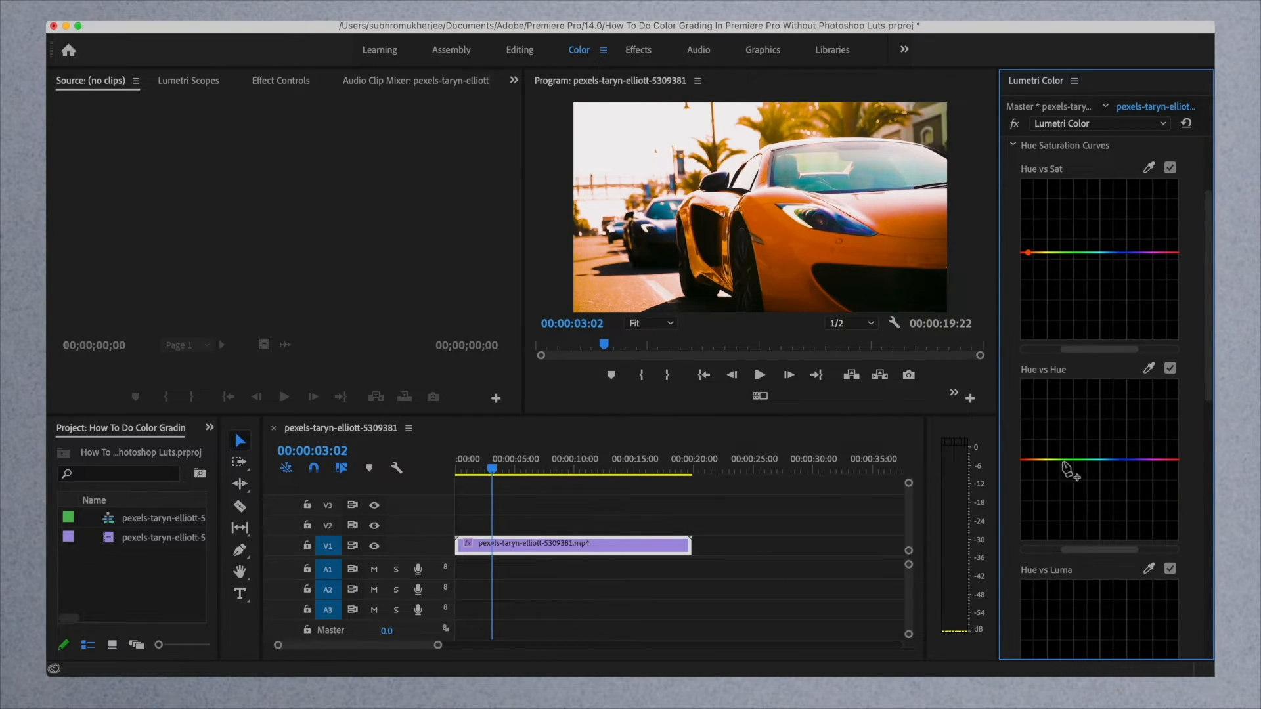
mouse_move(1064, 460)
left_mouse_down()
mouse_move(1073, 450)
mouse_move(1073, 470)
mouse_move(1078, 460)
left_mouse_up()
scroll(1094, 523, "down", 5)
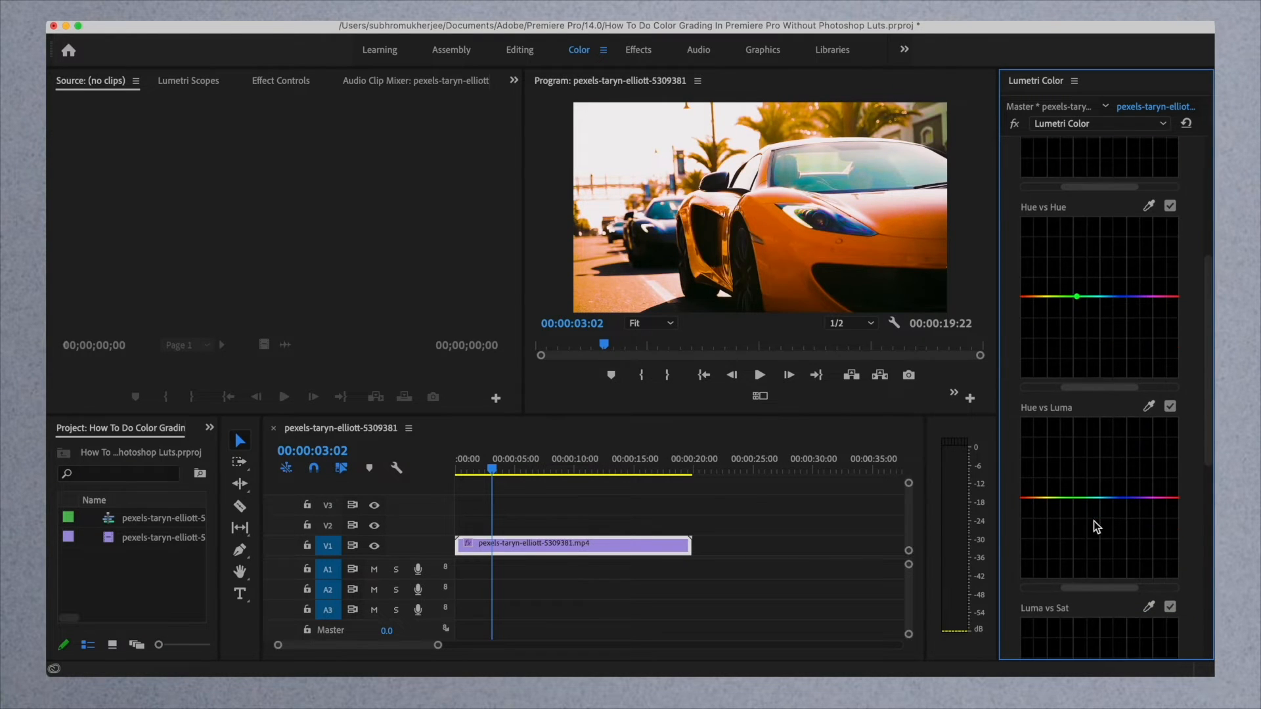
left_click_drag(1120, 497, 1121, 520)
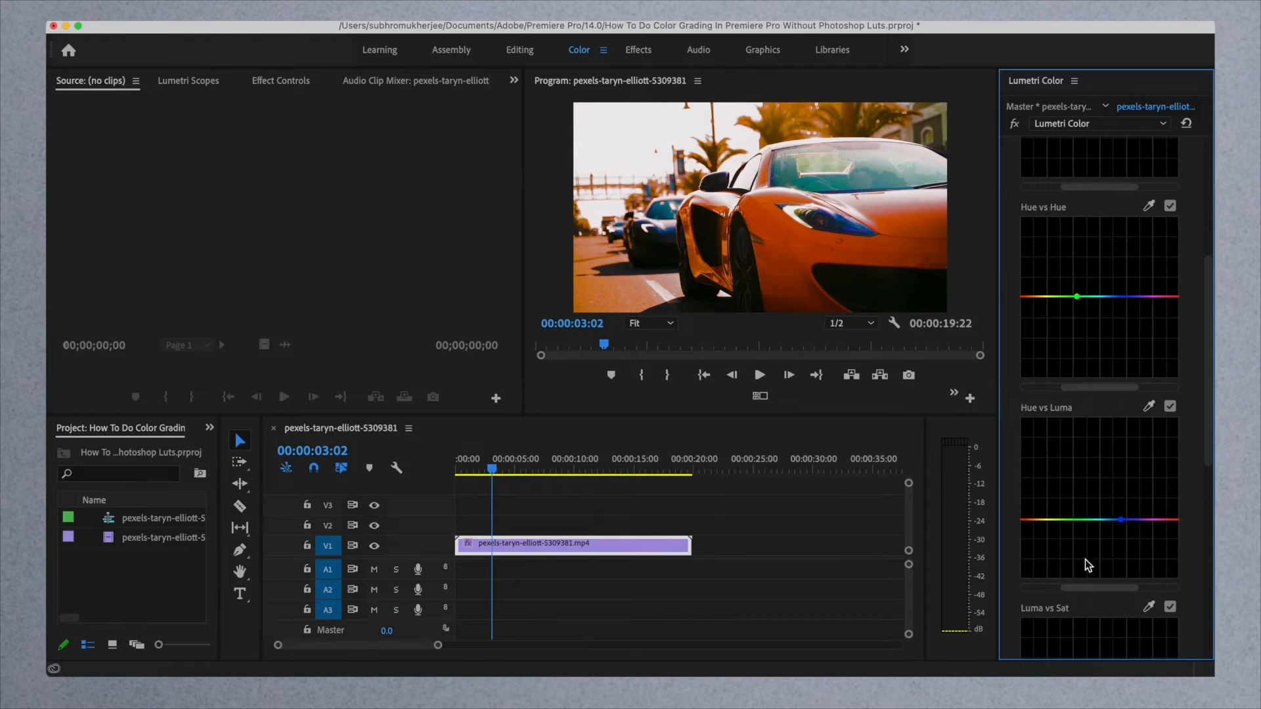
scroll(1085, 559, "up", 6)
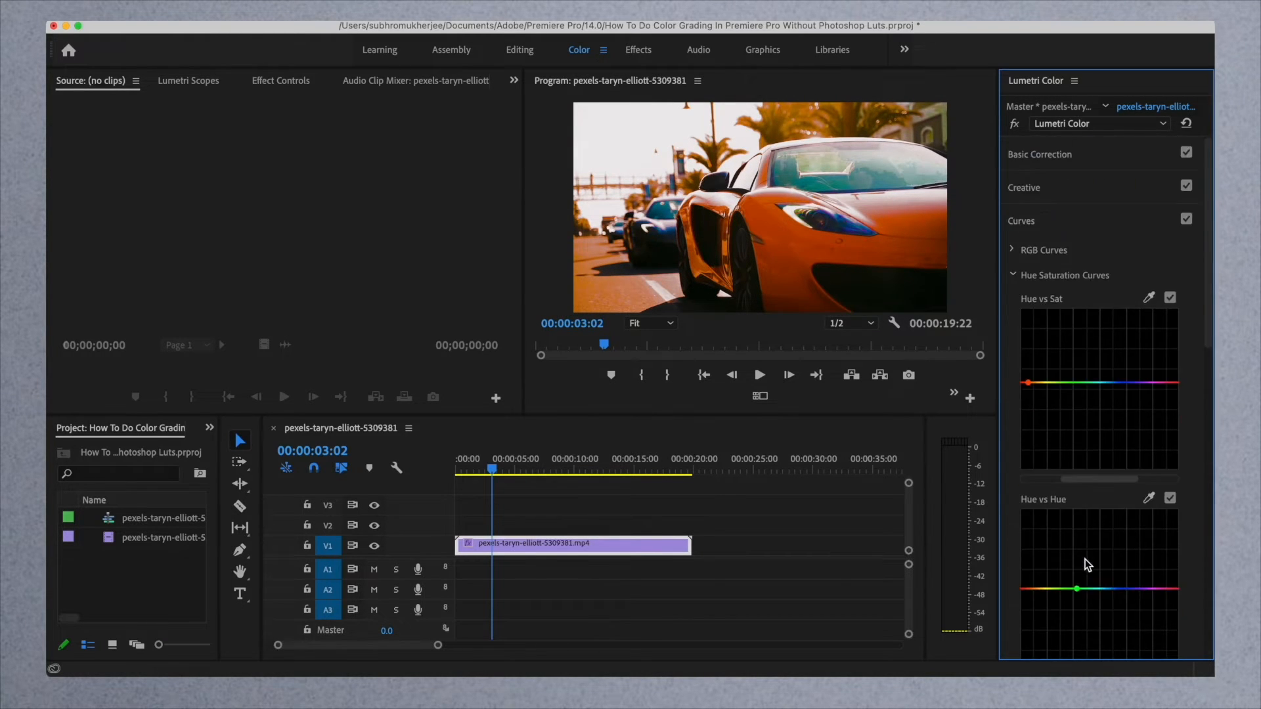
left_click(1015, 275)
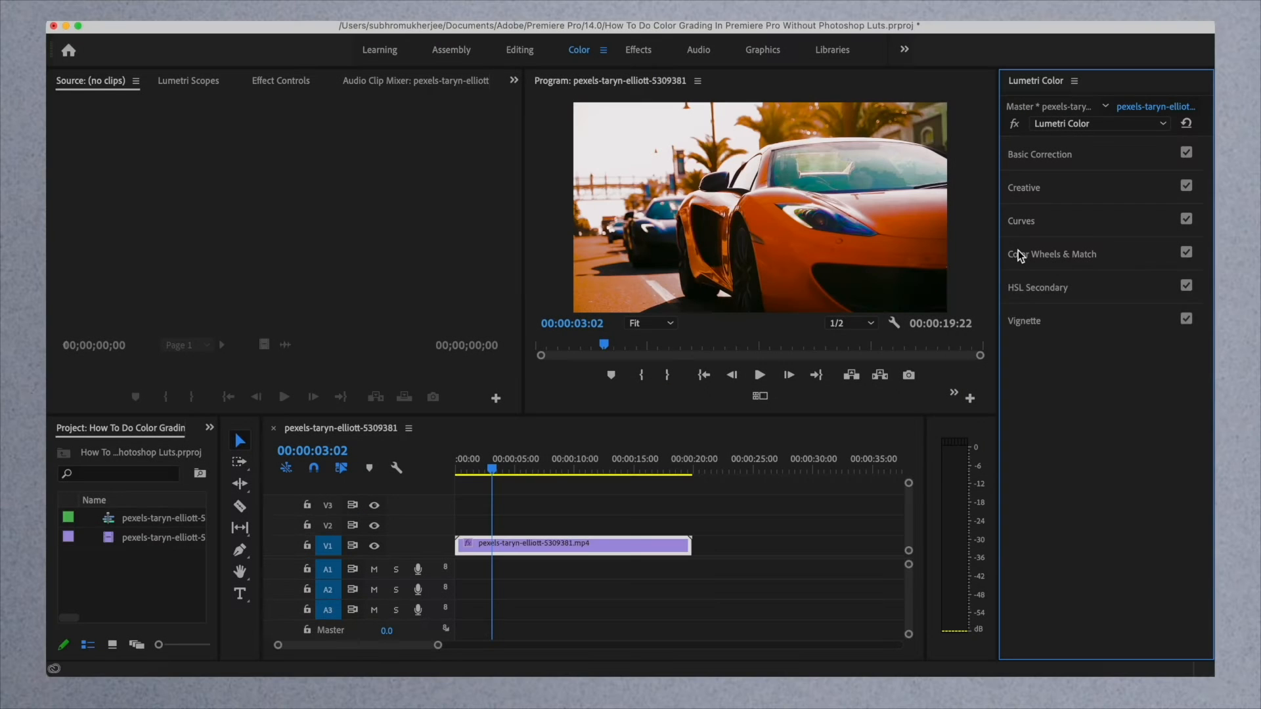
Step: Nudge the midtones color wheel slightly toward blue and the shadows wheel toward cyan, and keep the highlights wheel near neutral
left_click(1018, 252)
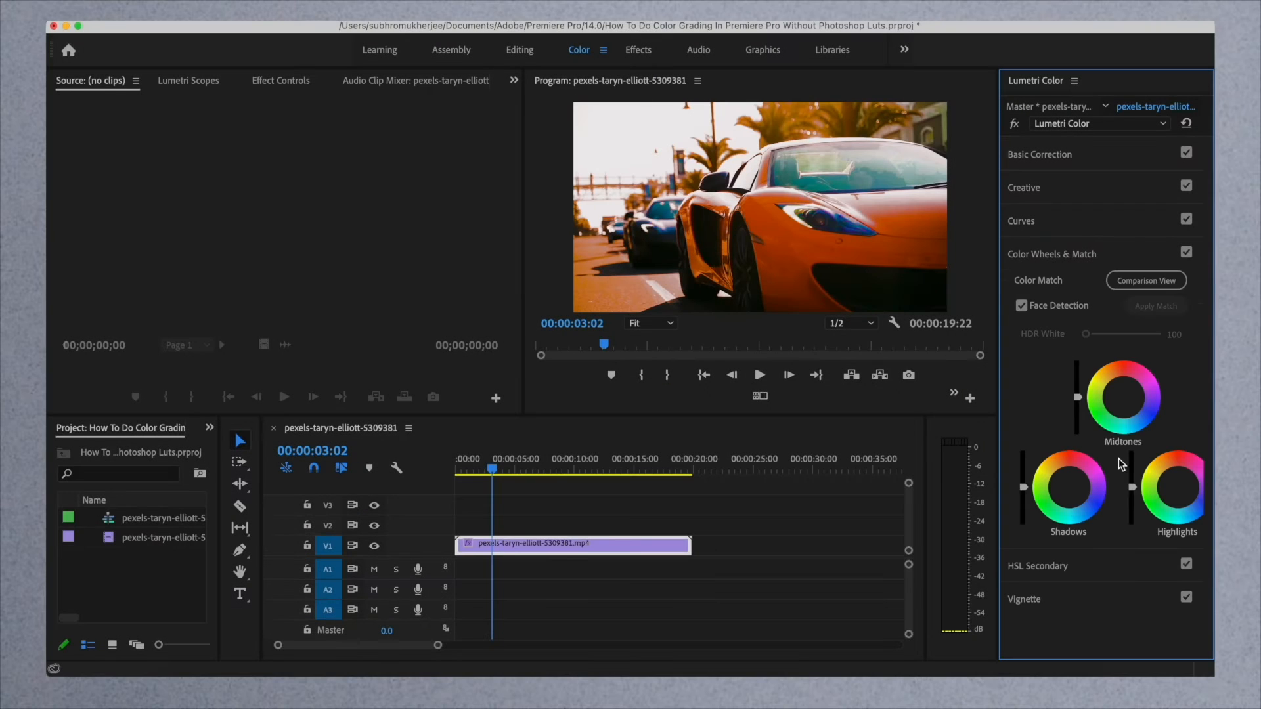
left_click(1123, 399)
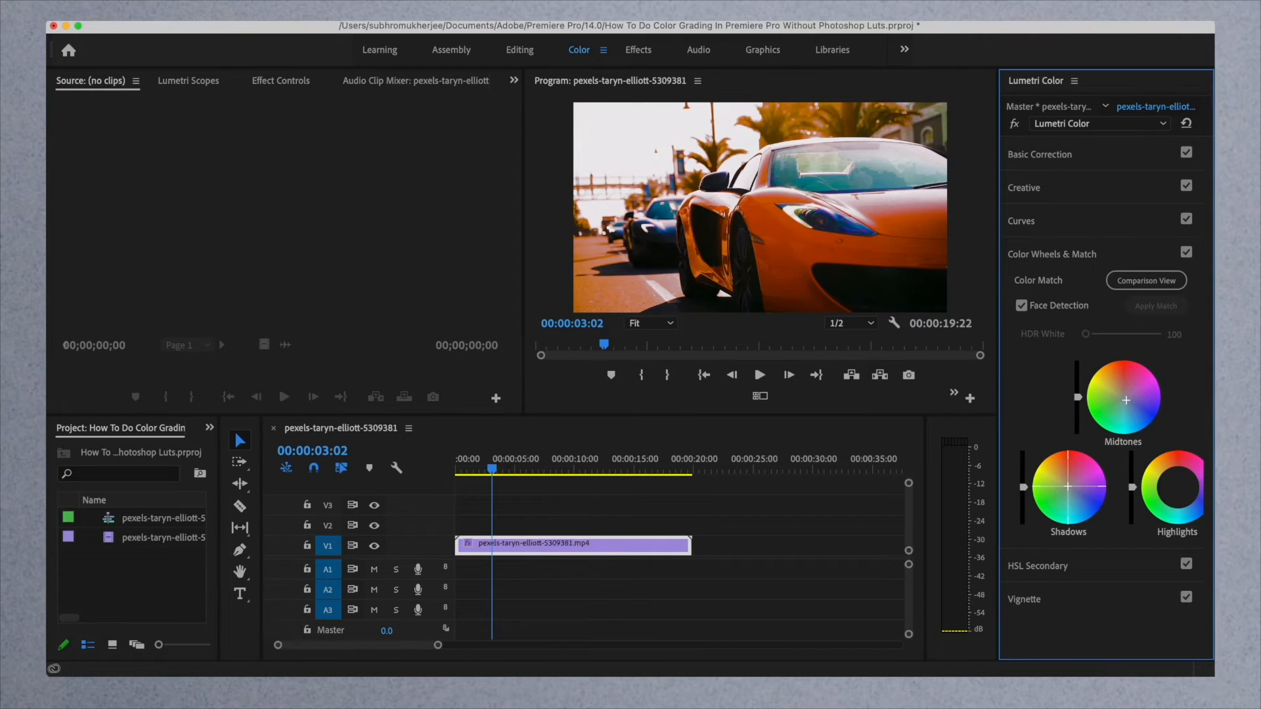
left_click_drag(1066, 485, 1067, 494)
left_click_drag(1185, 489, 1178, 489)
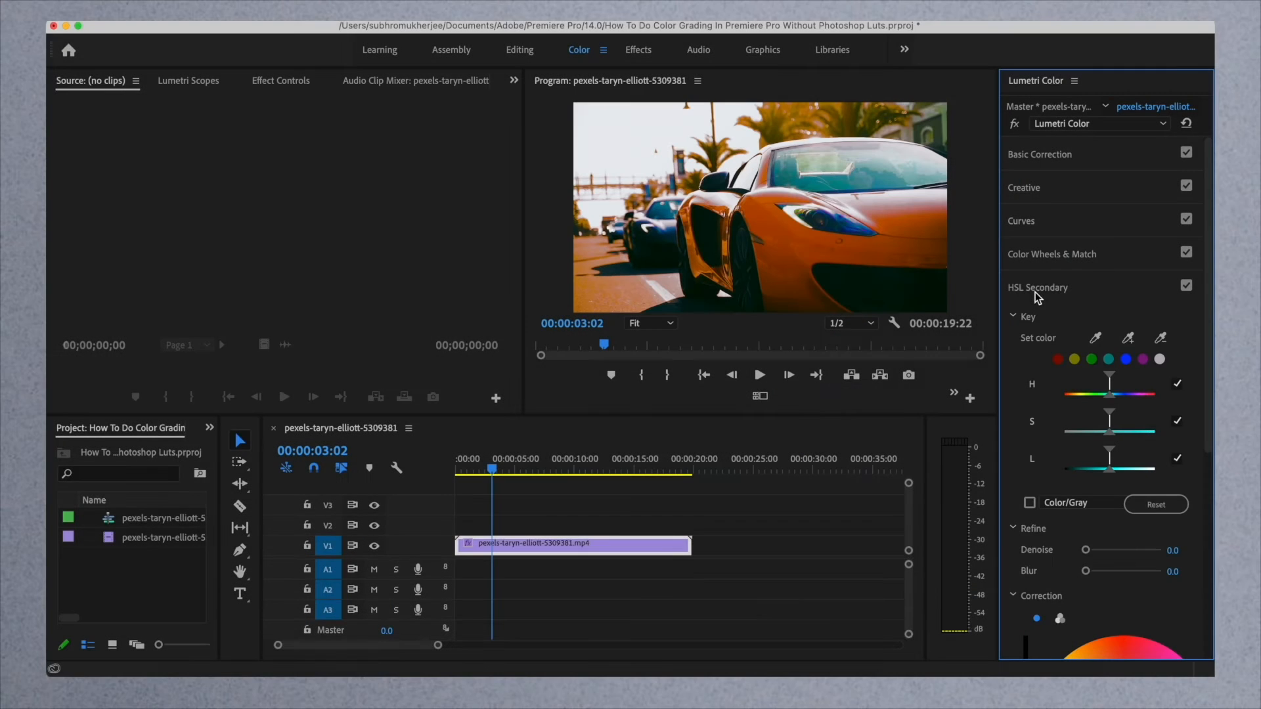
Step: Refine the HSL Secondary key with Denoise at 44.7 and Blur at 10.0
scroll(1091, 432, "down", 5)
scroll(1087, 426, "up", 2)
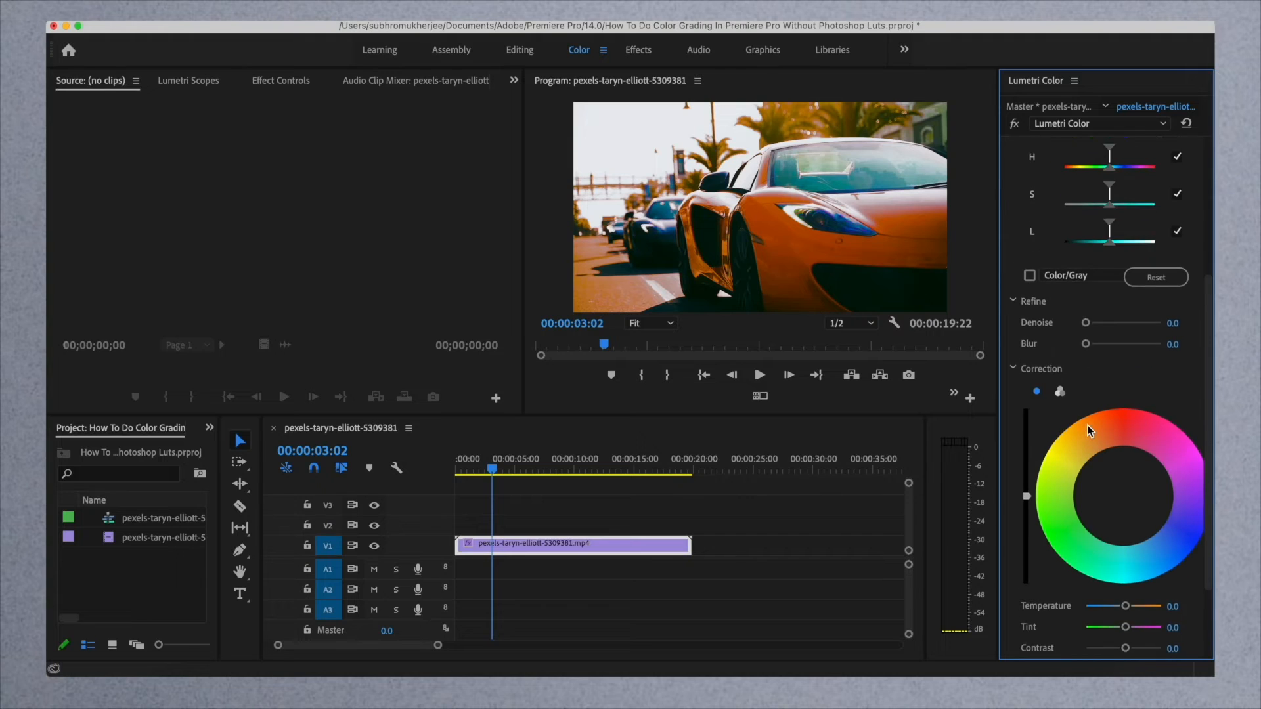
scroll(1087, 426, "down", 5)
scroll(1089, 462, "up", 4)
scroll(1089, 462, "up", 4)
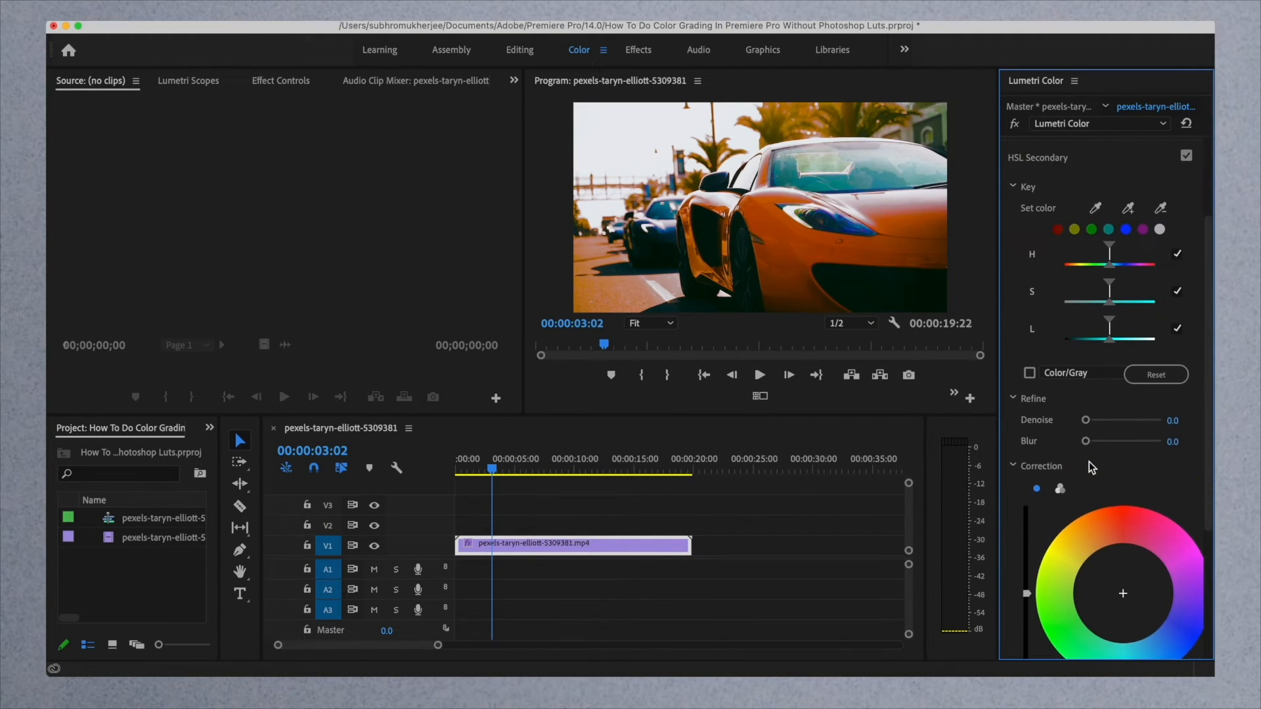
left_click_drag(1086, 421, 1146, 442)
left_click(1103, 442)
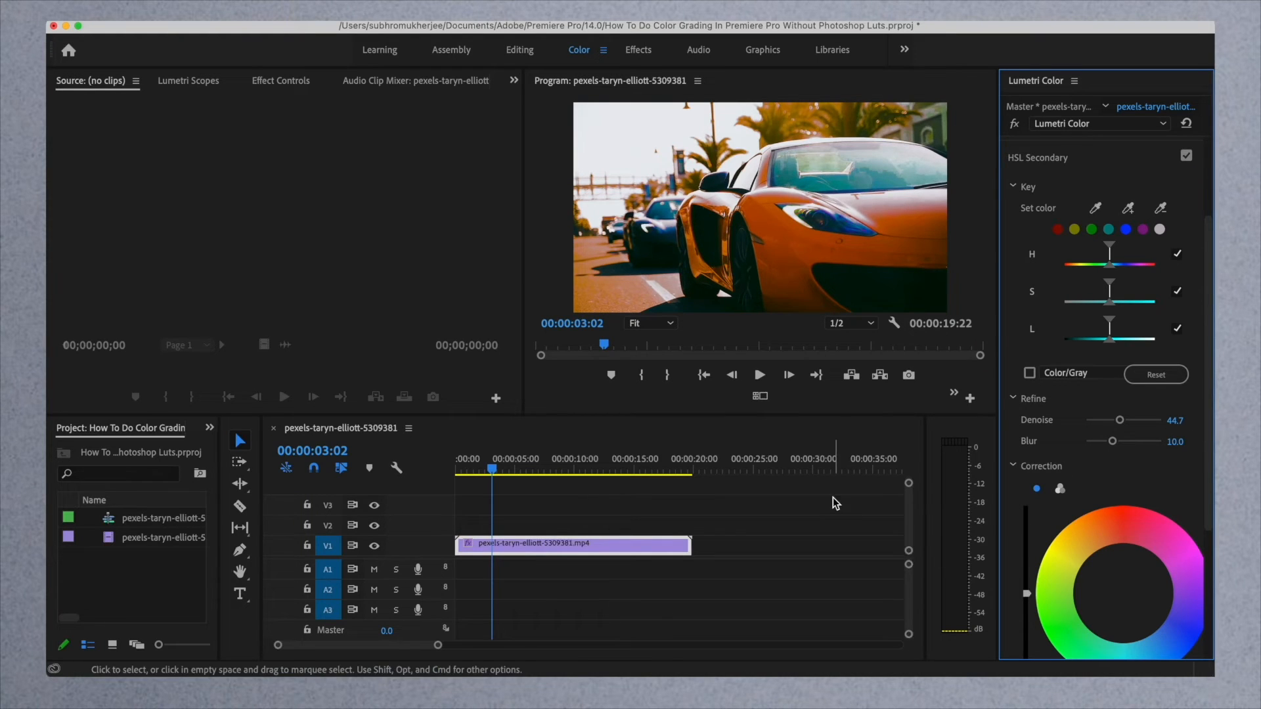
Step: Shift the HSL Secondary correction color wheel slightly from its center toward blue
scroll(1040, 517, "down", 5)
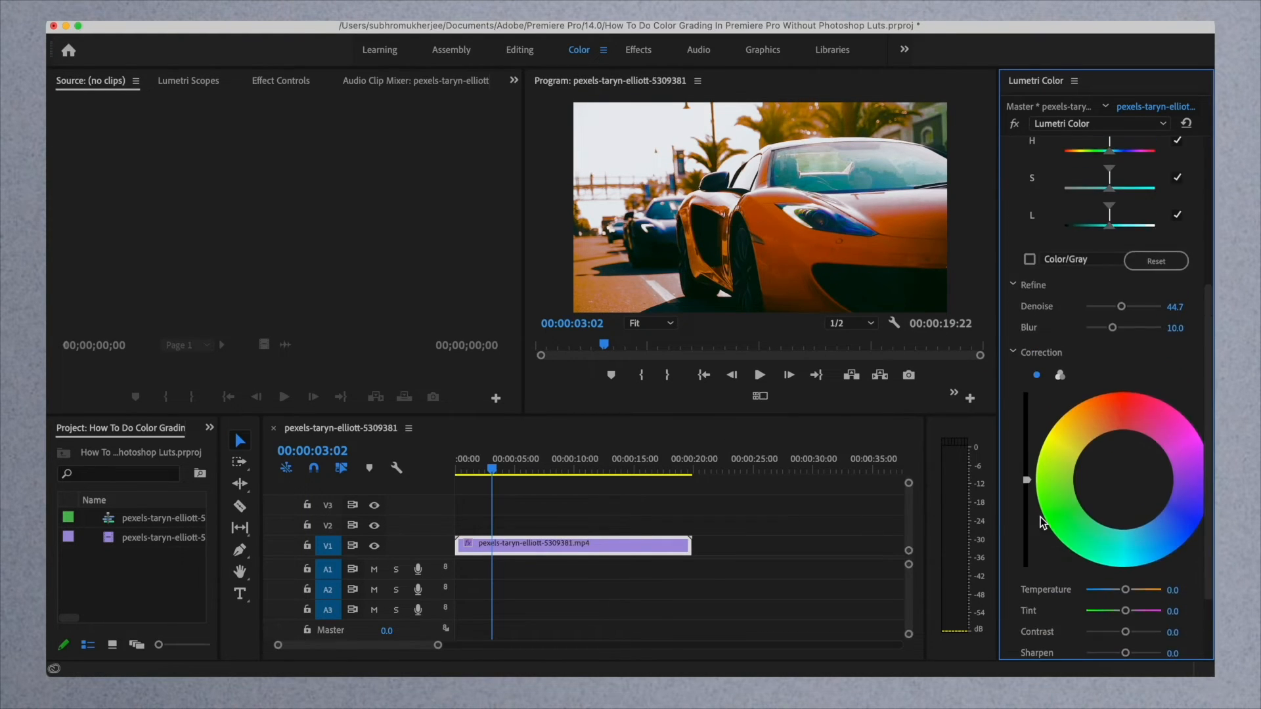
mouse_move(1126, 481)
left_mouse_down()
mouse_move(1110, 478)
mouse_move(1132, 487)
left_mouse_up()
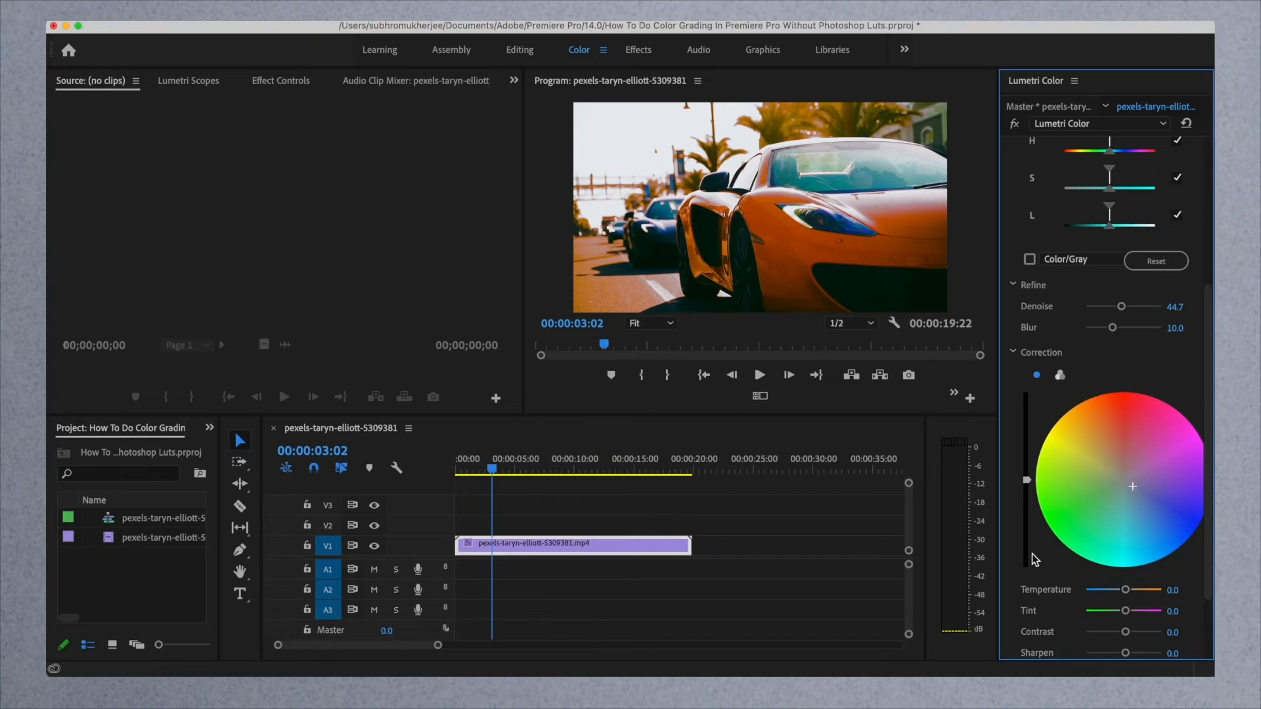
scroll(1032, 559, "down", 3)
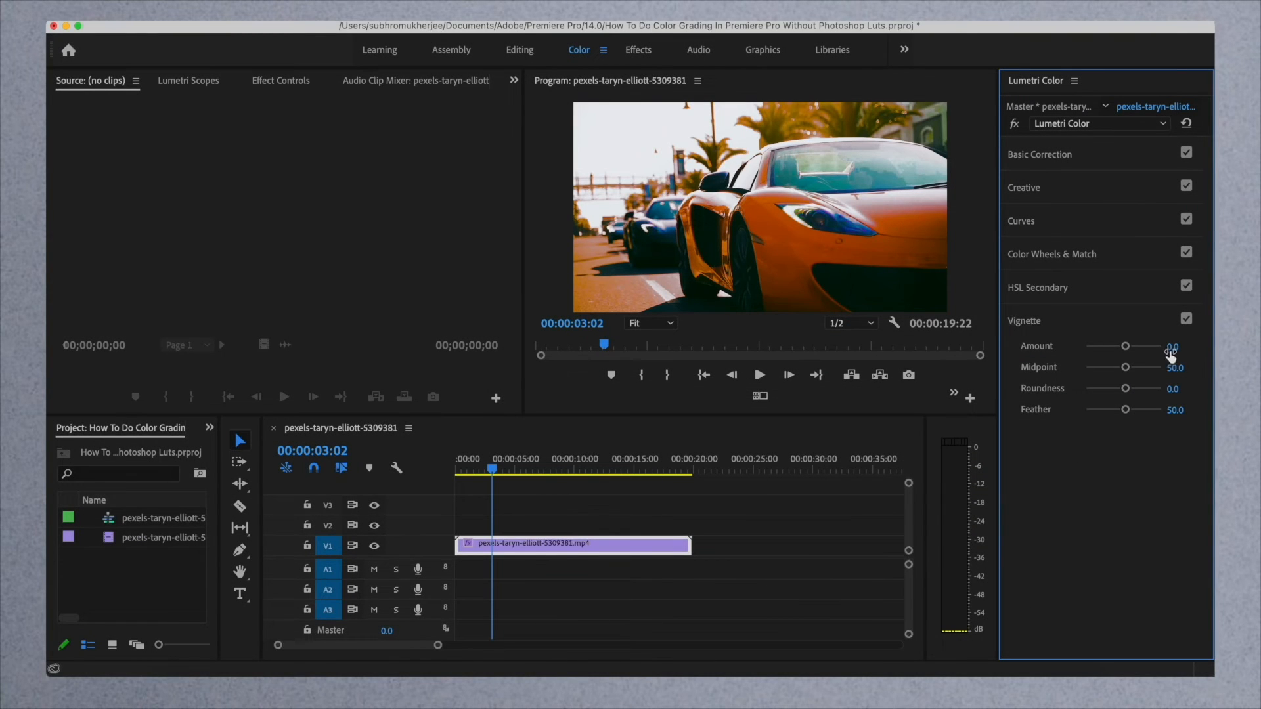
Step: Add a vignette with Amount -2.6, Midpoint 44.0, Roundness 50.0 and Feather about 39, and collapse the Vignette section
left_click_drag(1172, 346, 1163, 410)
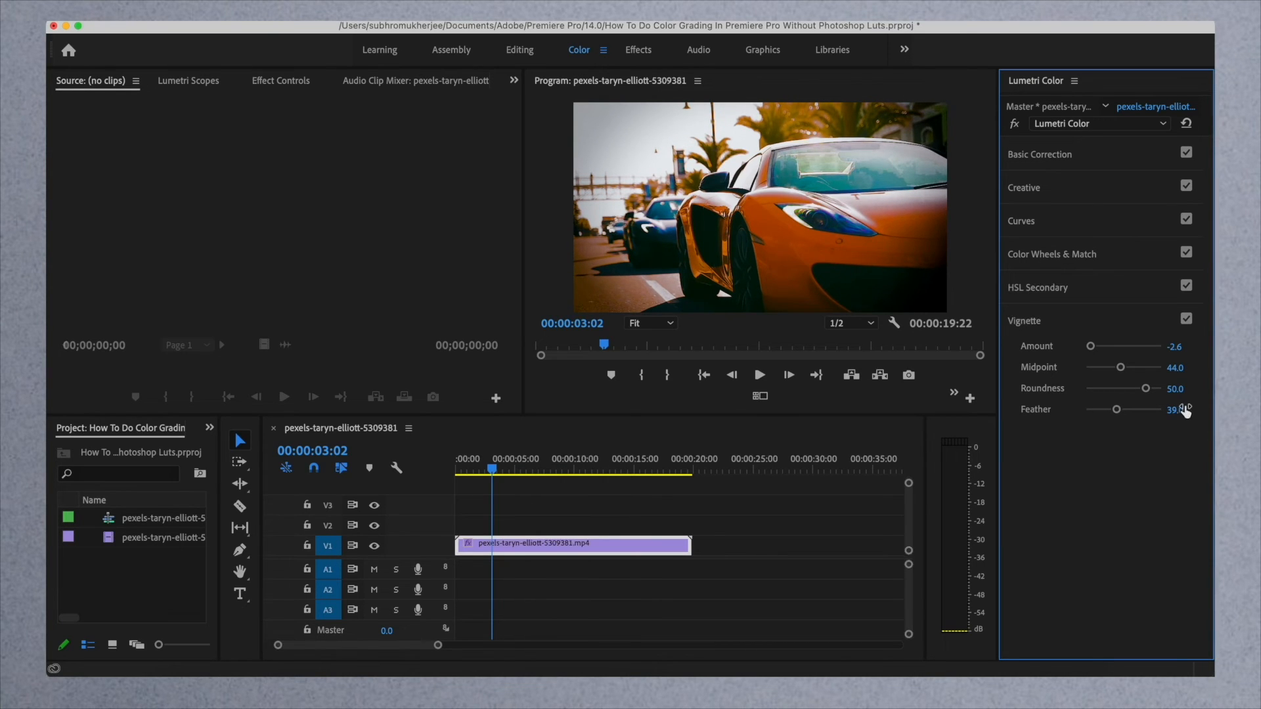
left_click(1032, 324)
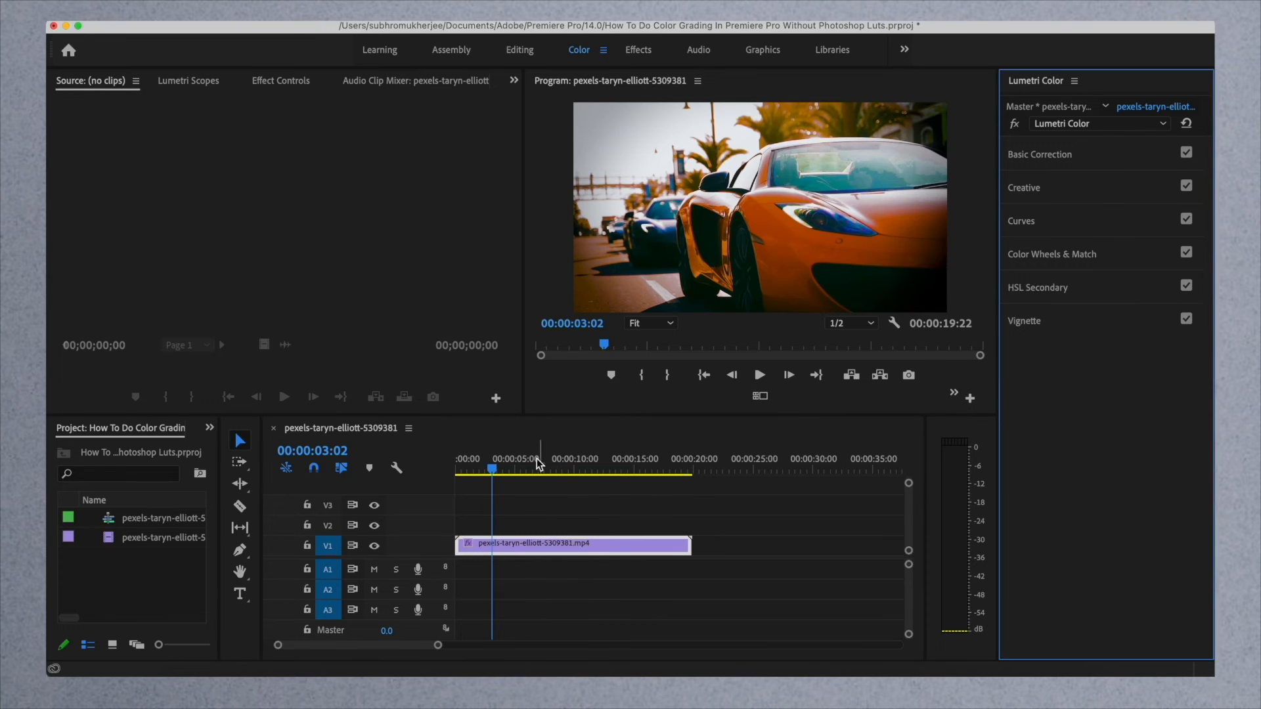
Step: Play the graded clip from the start and load the original clip in the Source monitor to compare it with the grade
left_click_drag(526, 470, 442, 465)
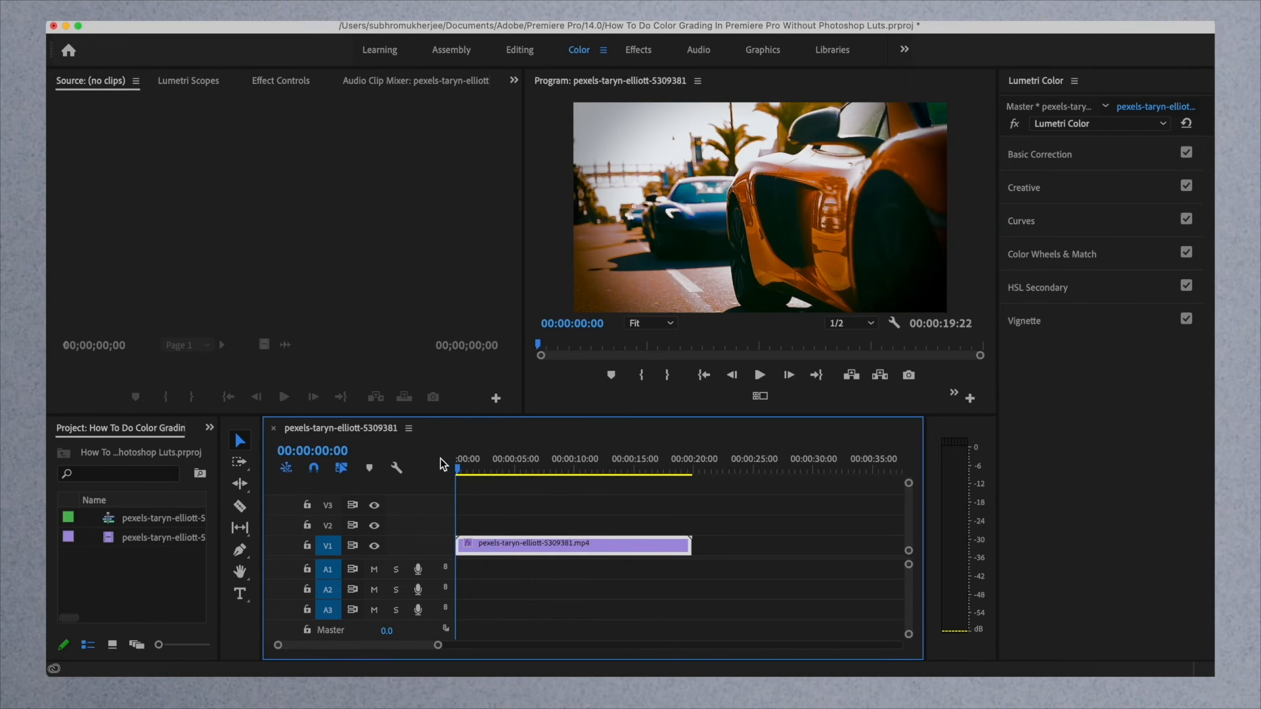
key("space")
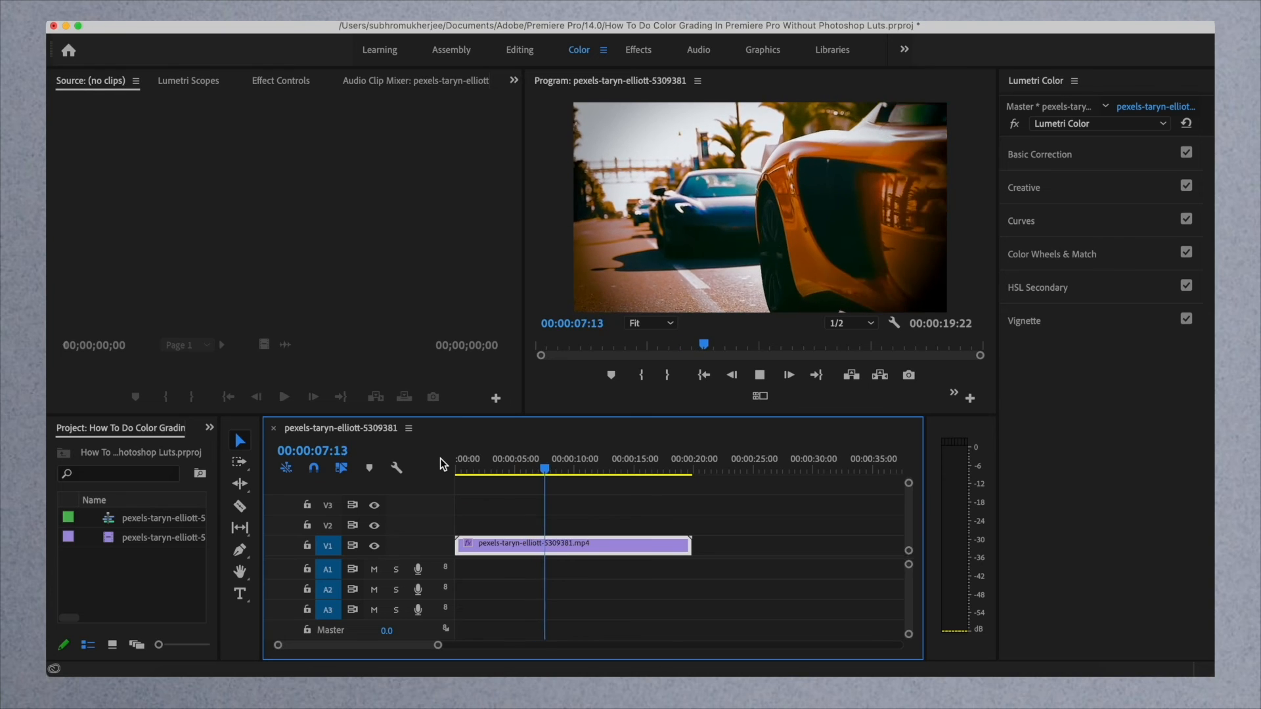
key("space")
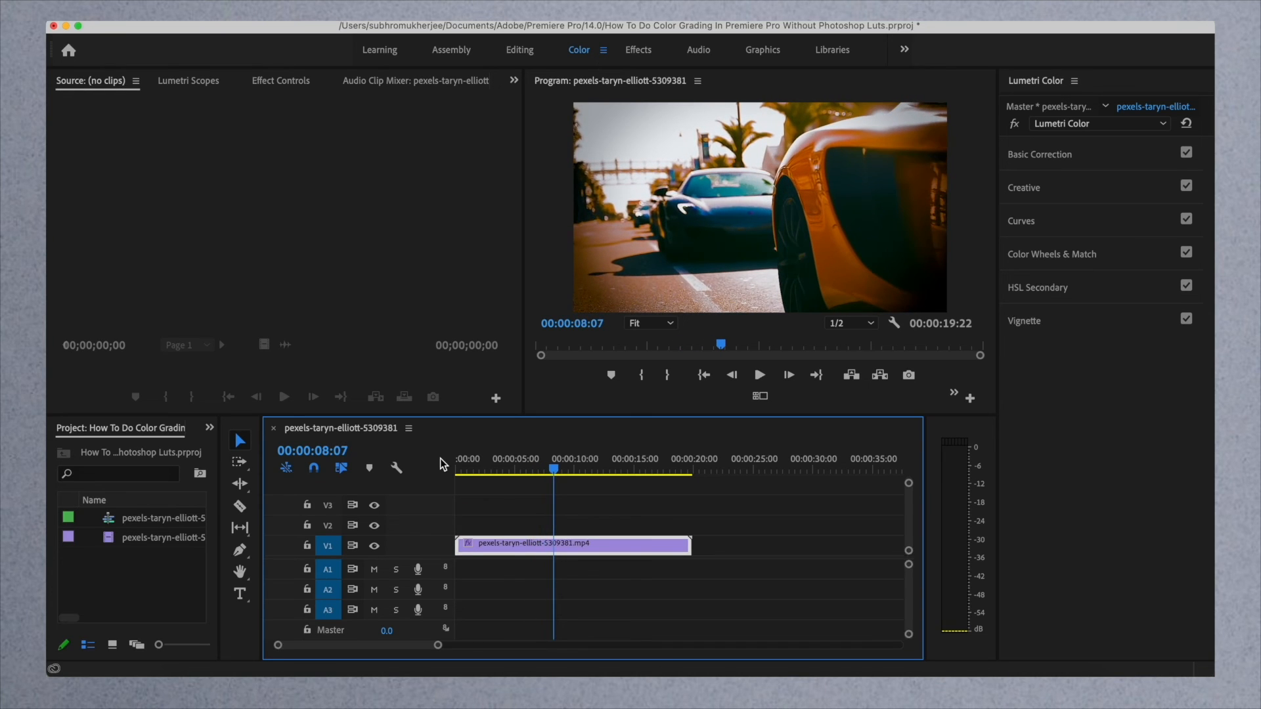
double_click(128, 537)
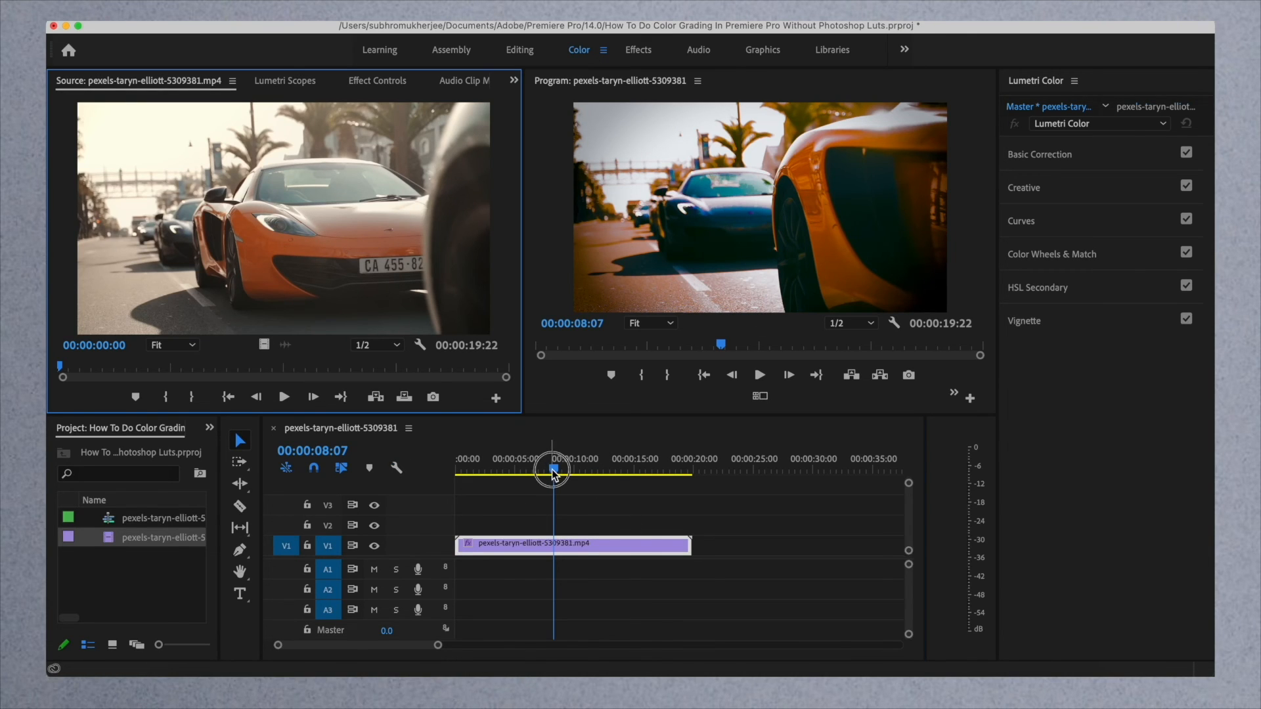
left_click_drag(553, 469, 428, 459)
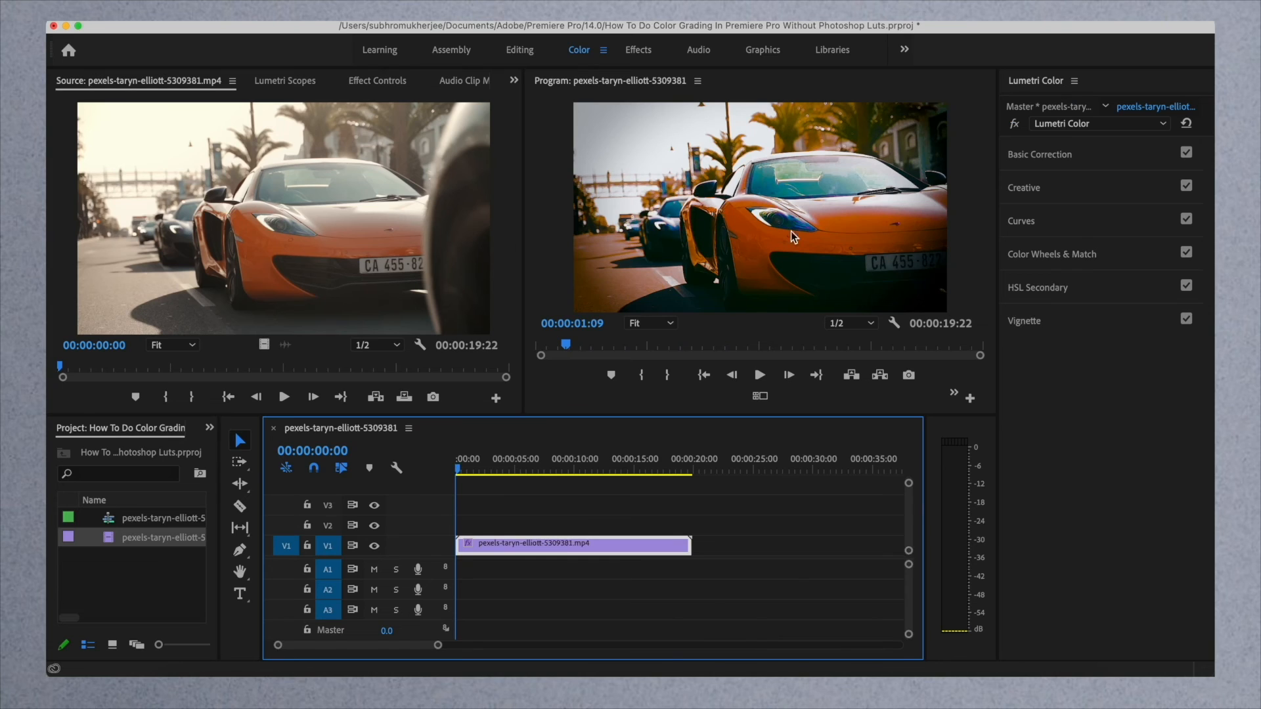